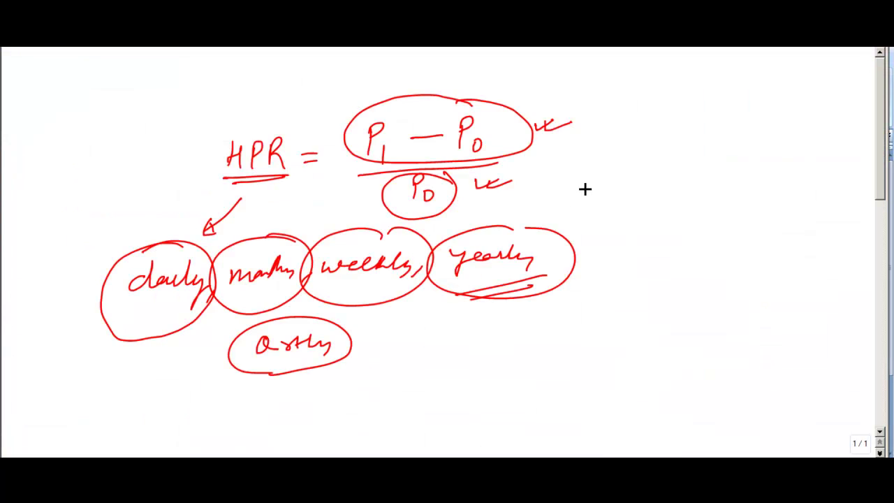
Step: Draw a freehand circle around HPR in the HPR = (P1 − P0)/P0 formula
{"action": "mouse_move", "coordinate": [280, 130]}
{"action": "left_mouse_down"}
{"action": "mouse_move", "coordinate": [233, 132]}
{"action": "mouse_move", "coordinate": [235, 196]}
{"action": "mouse_move", "coordinate": [292, 147]}
{"action": "mouse_move", "coordinate": [278, 127]}
{"action": "left_mouse_up"}
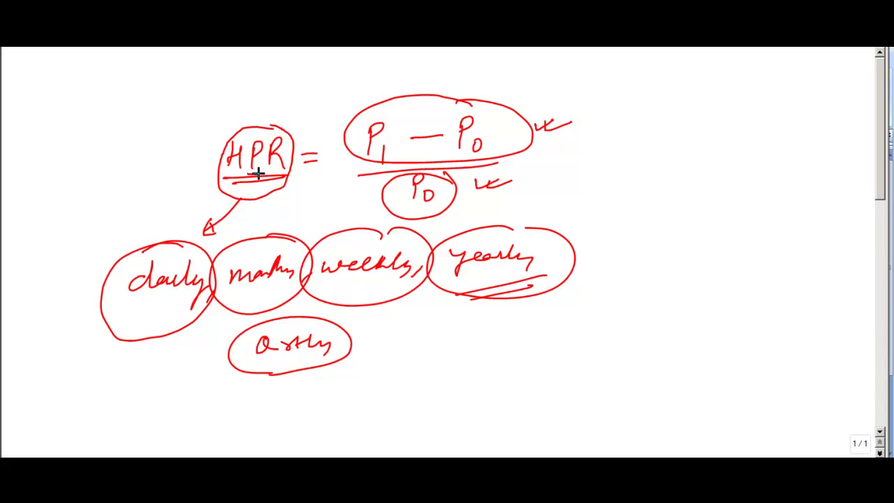
Step: Add a mark under HPR and underline weekly, yearly and Qtrly
{"action": "left_click_drag", "start_coordinate": [259, 174], "coordinate": [258, 171]}
{"action": "left_click_drag", "start_coordinate": [343, 286], "coordinate": [385, 287]}
{"action": "left_click_drag", "start_coordinate": [476, 274], "coordinate": [513, 272]}
{"action": "left_click_drag", "start_coordinate": [255, 369], "coordinate": [328, 362]}
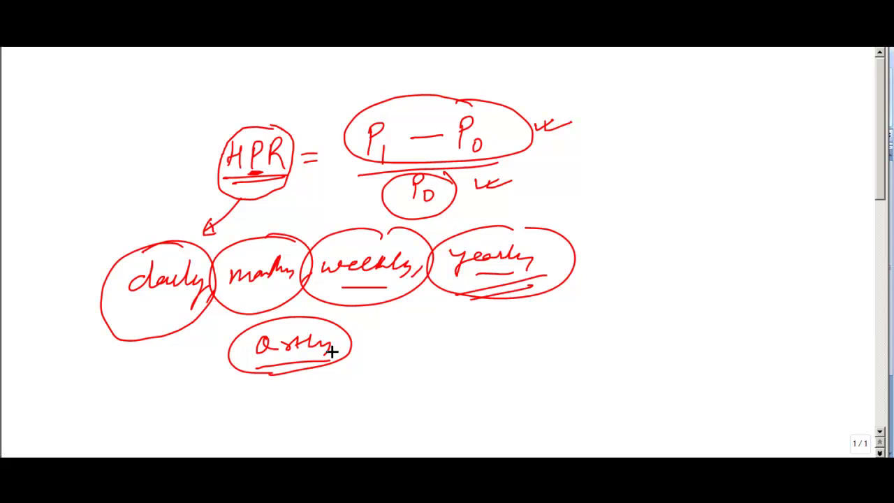
Step: Draw arrows pointing at P1 and P0 in the formula
{"action": "left_click_drag", "start_coordinate": [335, 83], "coordinate": [361, 123]}
{"action": "mouse_move", "coordinate": [490, 77]}
{"action": "left_mouse_down"}
{"action": "mouse_move", "coordinate": [469, 110]}
{"action": "mouse_move", "coordinate": [478, 111]}
{"action": "mouse_move", "coordinate": [465, 106]}
{"action": "left_mouse_up"}
{"action": "mouse_move", "coordinate": [449, 194]}
{"action": "left_mouse_down"}
{"action": "mouse_move", "coordinate": [510, 206]}
{"action": "mouse_move", "coordinate": [447, 197]}
{"action": "left_mouse_up"}
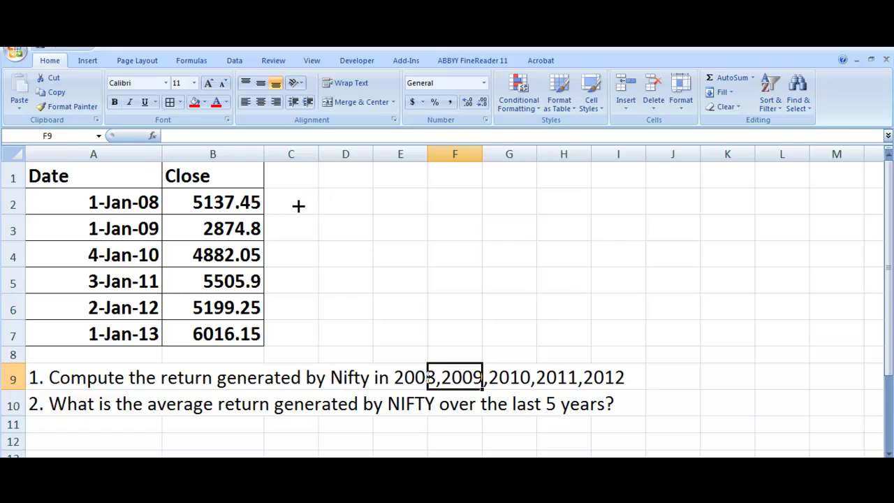
Step: Look over the Nifty Date/Close table, selecting C3 beside the 2009 close
{"action": "left_click", "coordinate": [399, 395]}
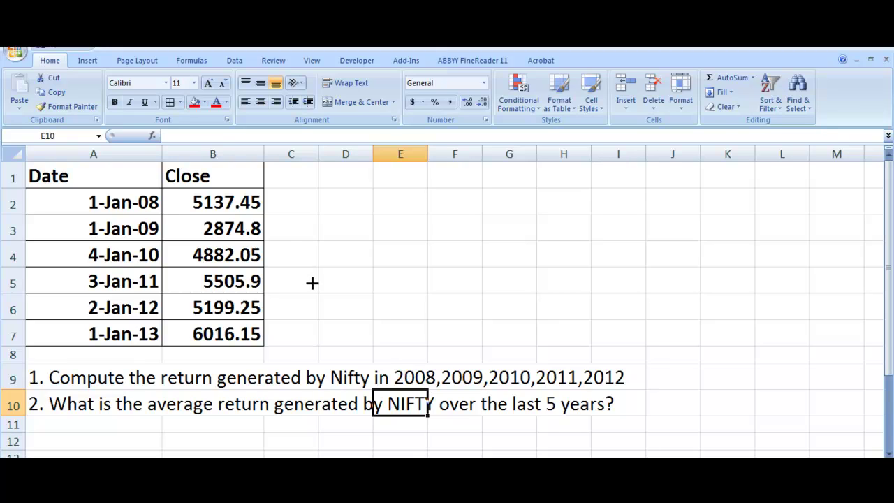
{"action": "left_click", "coordinate": [298, 231]}
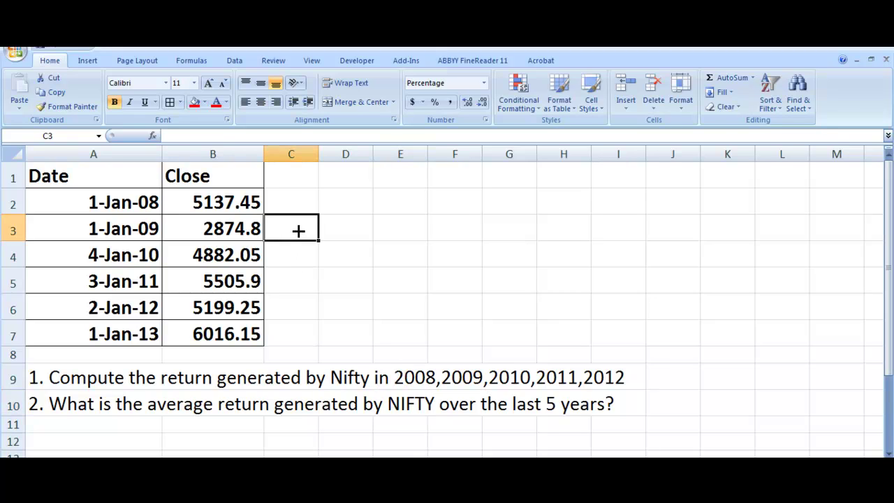
{"action": "left_click", "coordinate": [406, 233]}
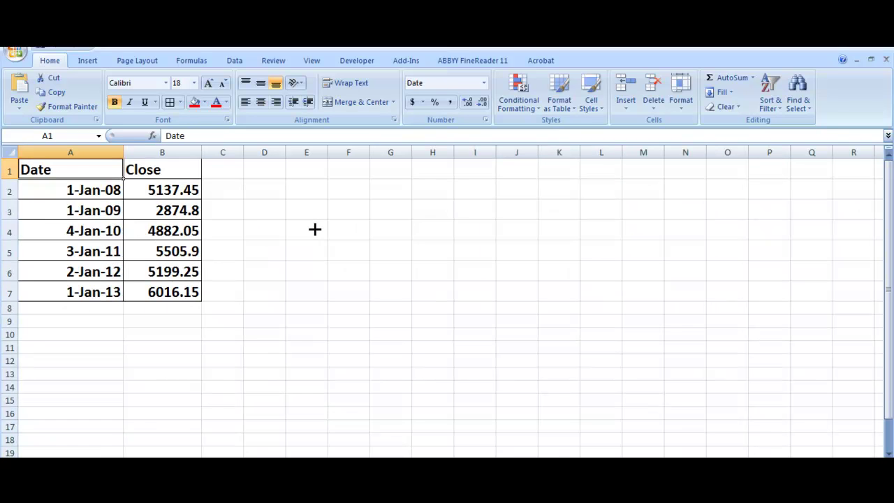
{"action": "scroll", "coordinate": [314, 229], "scroll_direction": "up", "scroll_amount": 3}
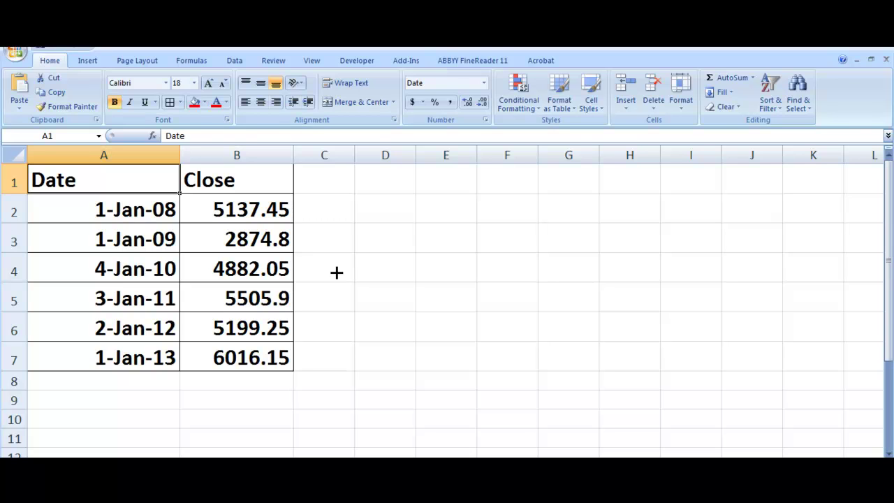
{"action": "scroll", "coordinate": [336, 273], "scroll_direction": "down", "scroll_amount": 3}
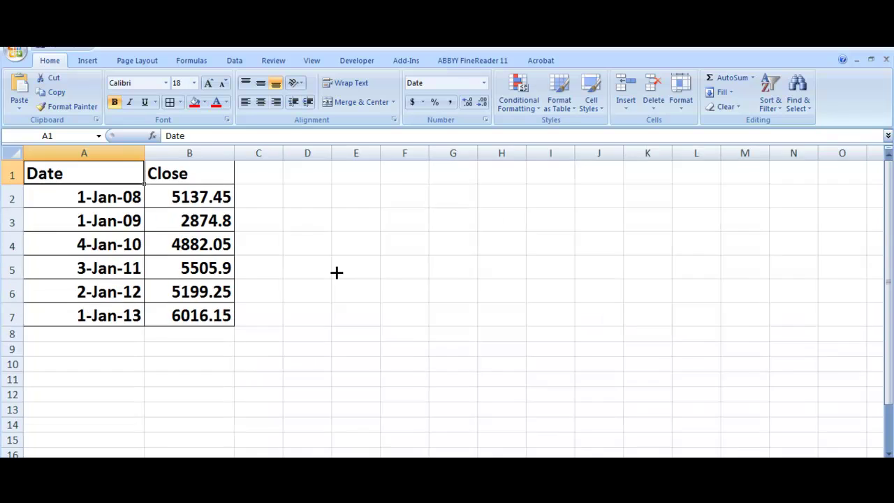
{"action": "scroll", "coordinate": [336, 273], "scroll_direction": "up", "scroll_amount": 2}
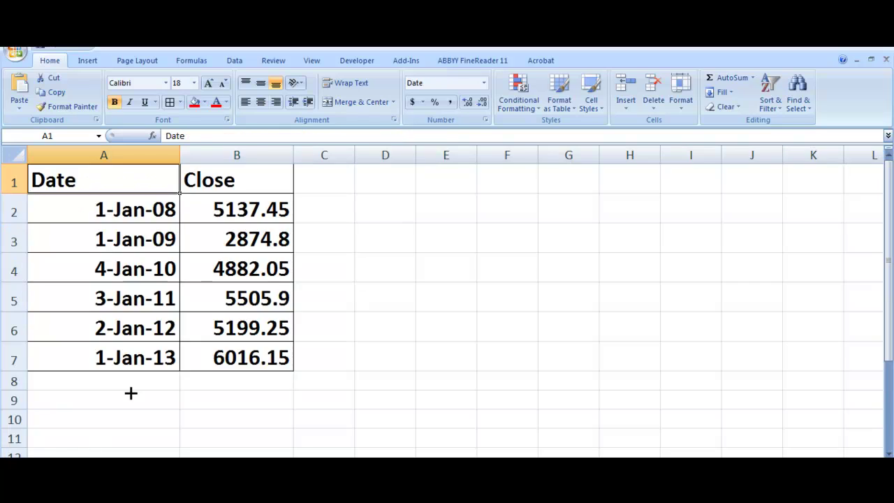
Step: Copy the two question lines from the text sheet and paste them at A9
{"action": "left_click", "coordinate": [118, 396]}
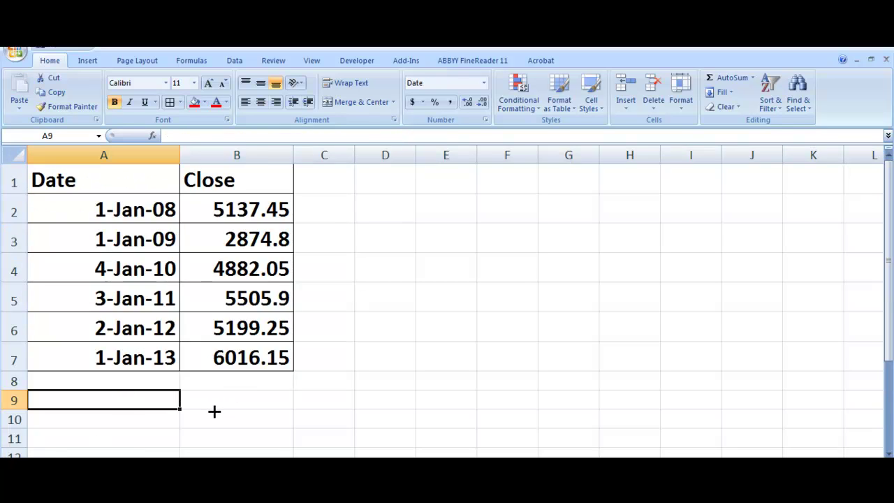
{"action": "key", "text": "ctrl+Page_Down"}
{"action": "key", "text": "ctrl+c"}
{"action": "key", "text": "ctrl+Page_Up"}
{"action": "key", "text": "Escape"}
{"action": "key", "text": "ctrl+Page_Down"}
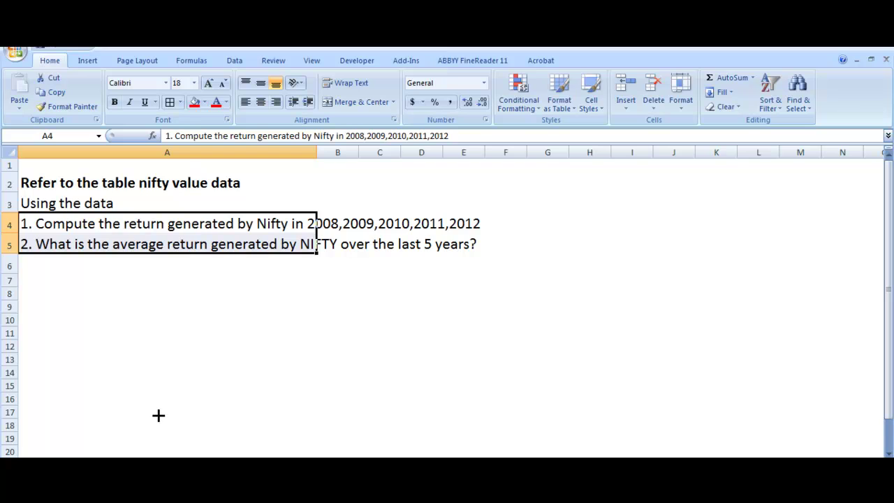
{"action": "key", "text": "ctrl+c"}
{"action": "key", "text": "ctrl+Page_Up"}
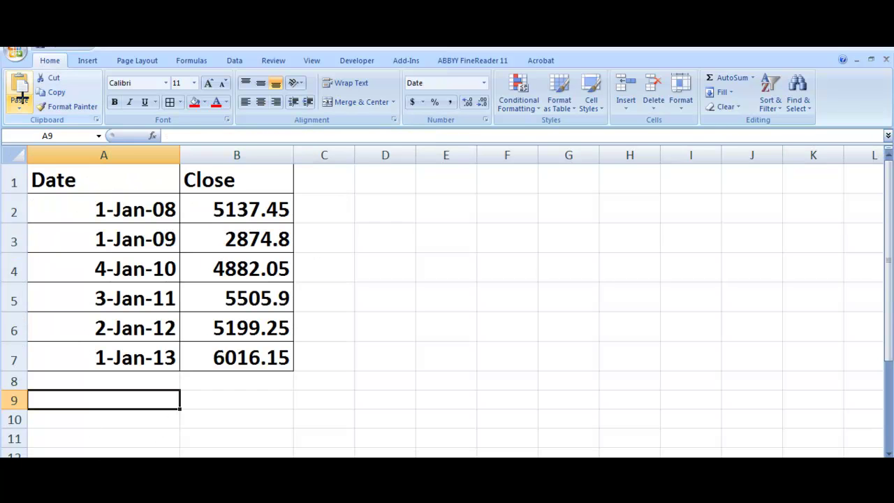
{"action": "left_click", "coordinate": [19, 106]}
{"action": "left_click", "coordinate": [37, 122]}
{"action": "left_click", "coordinate": [618, 316]}
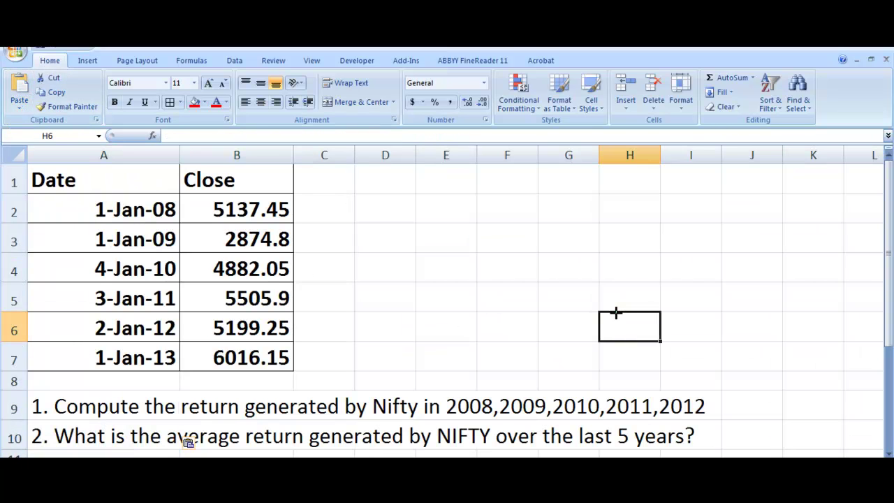
Step: Start a formula in C2, then cancel it and select C3 instead
{"action": "left_click", "coordinate": [332, 218]}
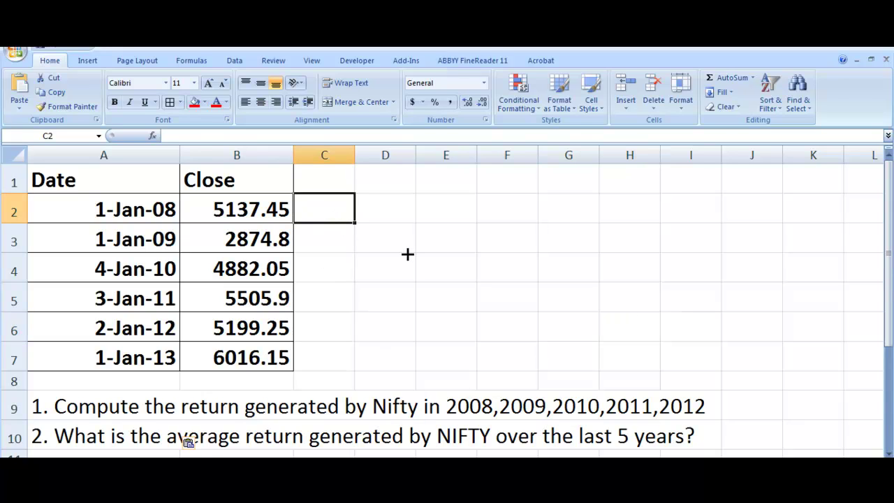
{"action": "type", "text": "="}
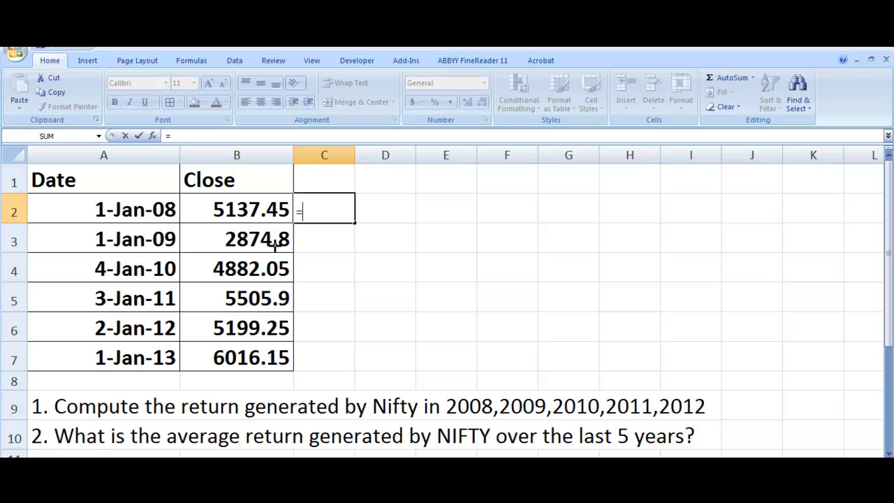
{"action": "key", "text": "Escape"}
{"action": "left_click", "coordinate": [325, 242]}
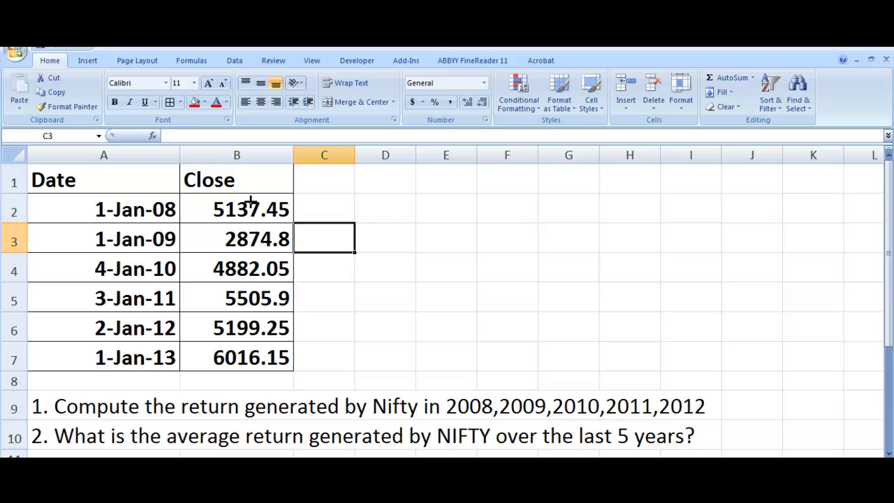
Step: Enter =(B3-B2)/B2 in C3, returning -0.44042
{"action": "type", "text": "="}
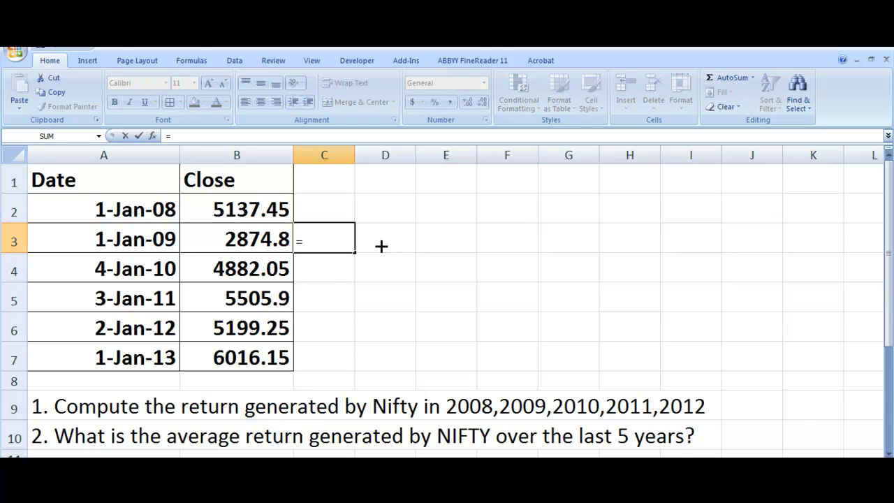
{"action": "type", "text": "("}
{"action": "left_click", "coordinate": [262, 242]}
{"action": "type", "text": "-"}
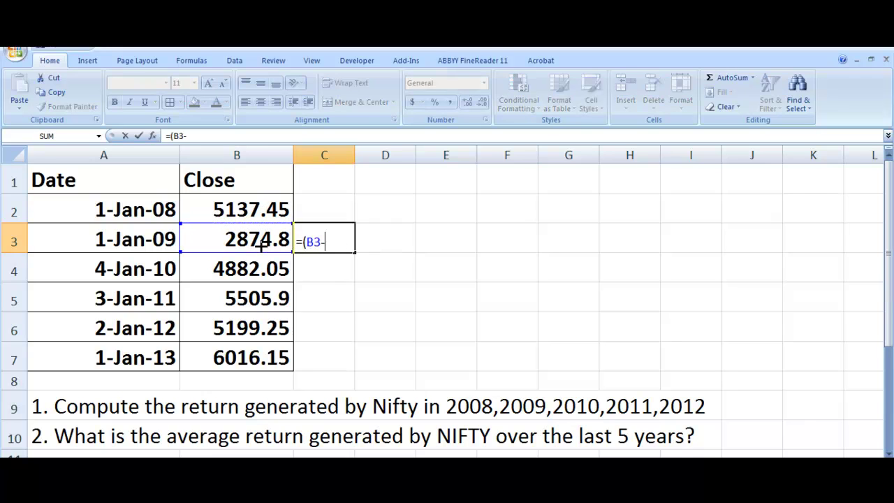
{"action": "left_click", "coordinate": [253, 209]}
{"action": "type", "text": ")"}
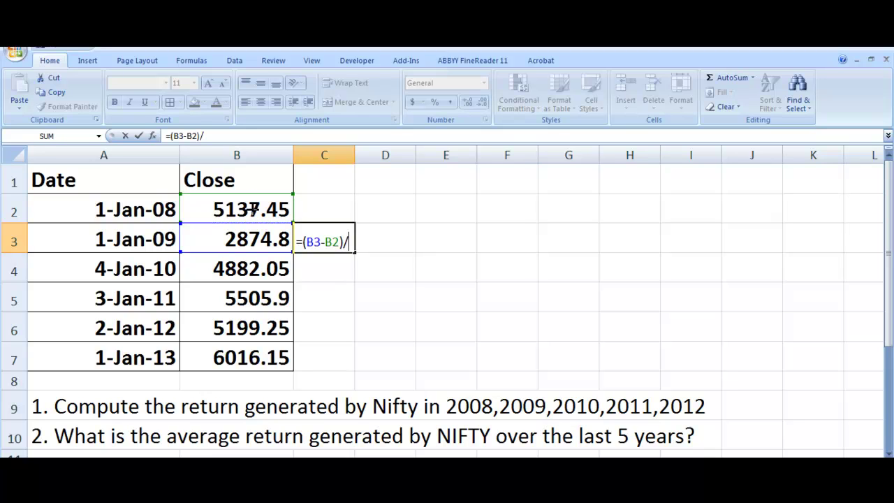
{"action": "type", "text": "/"}
{"action": "left_click", "coordinate": [280, 211]}
{"action": "key", "text": "Return"}
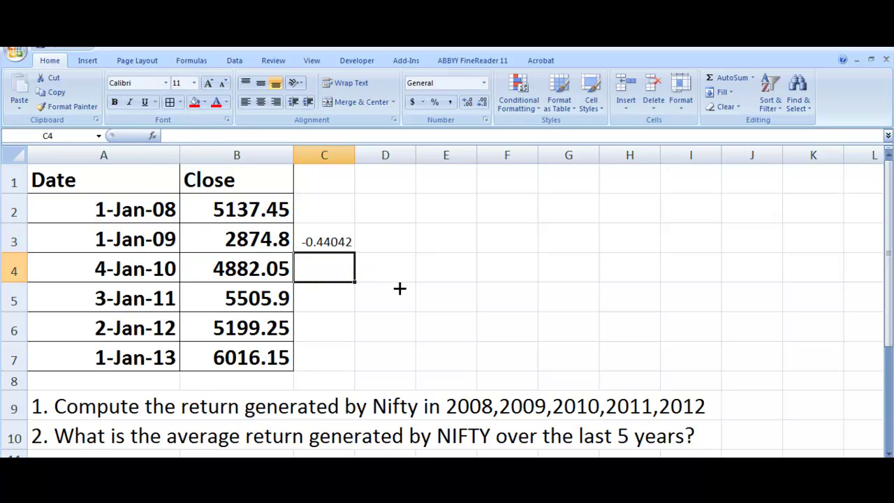
{"action": "left_click", "coordinate": [320, 239]}
{"action": "left_click", "coordinate": [463, 324]}
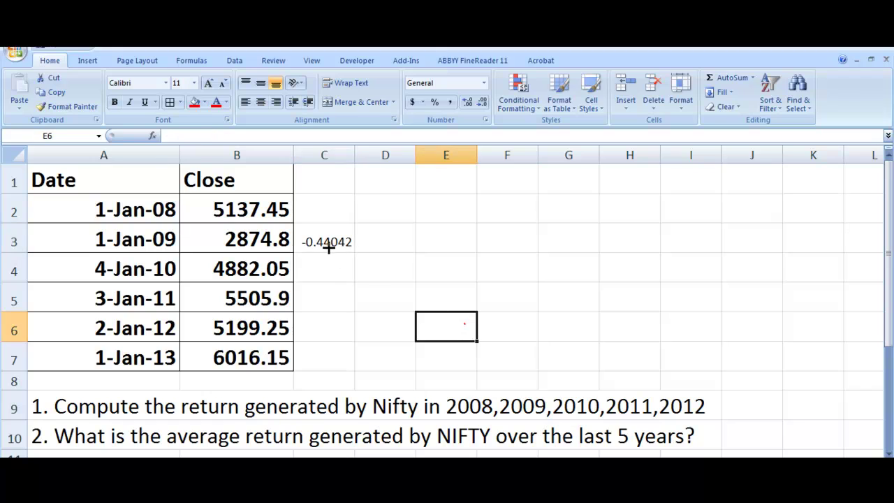
{"action": "left_click", "coordinate": [329, 246]}
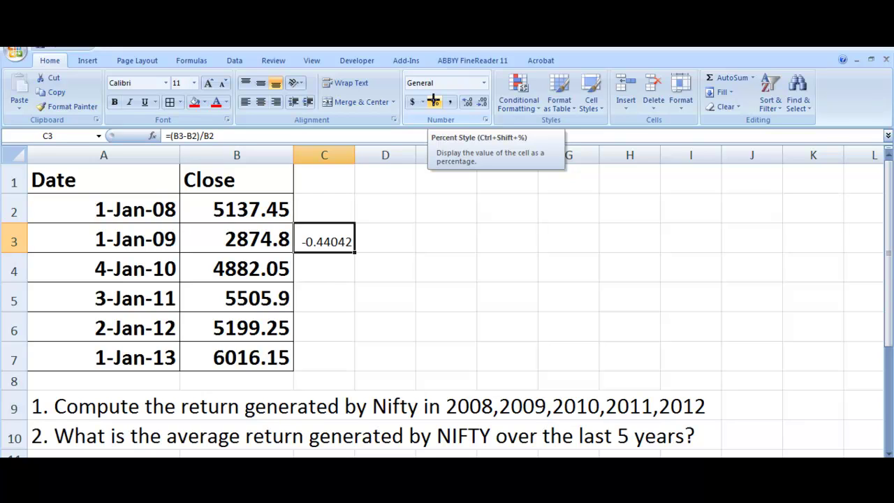
Step: Format C3 as a bold two-decimal percentage, showing -44.04%
{"action": "left_click", "coordinate": [434, 102]}
{"action": "left_click", "coordinate": [343, 290]}
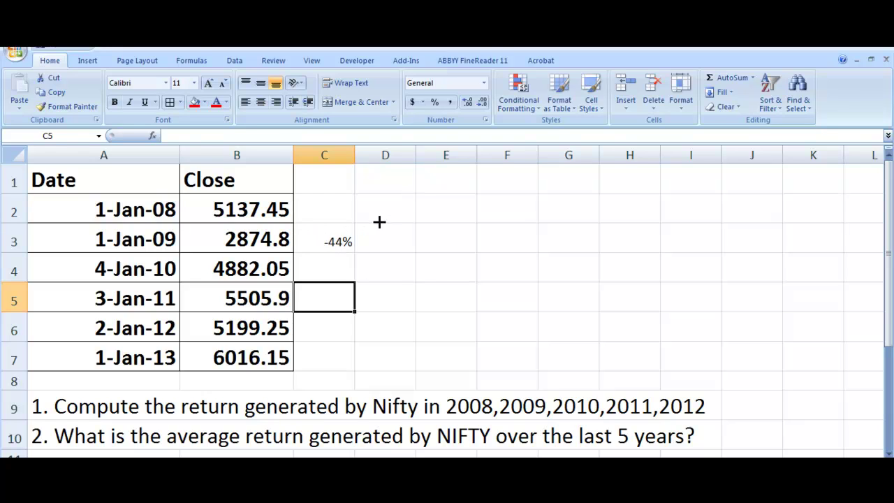
{"action": "left_click", "coordinate": [334, 240]}
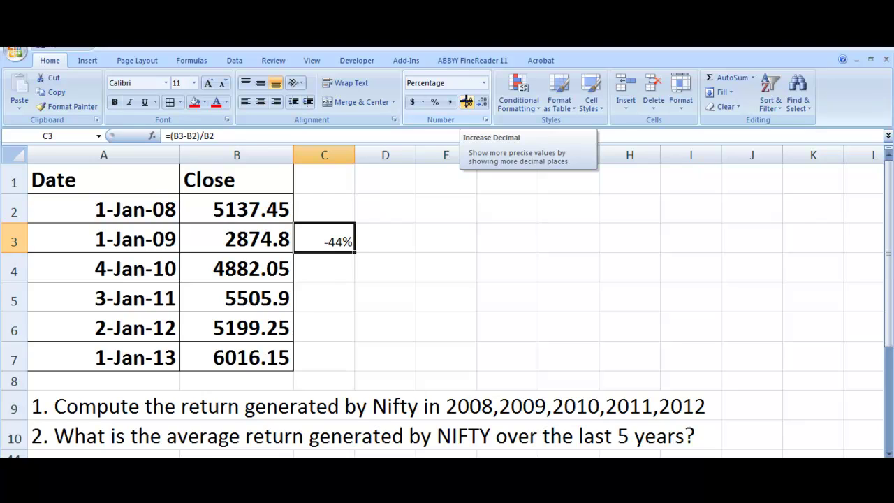
{"action": "left_click", "coordinate": [466, 101]}
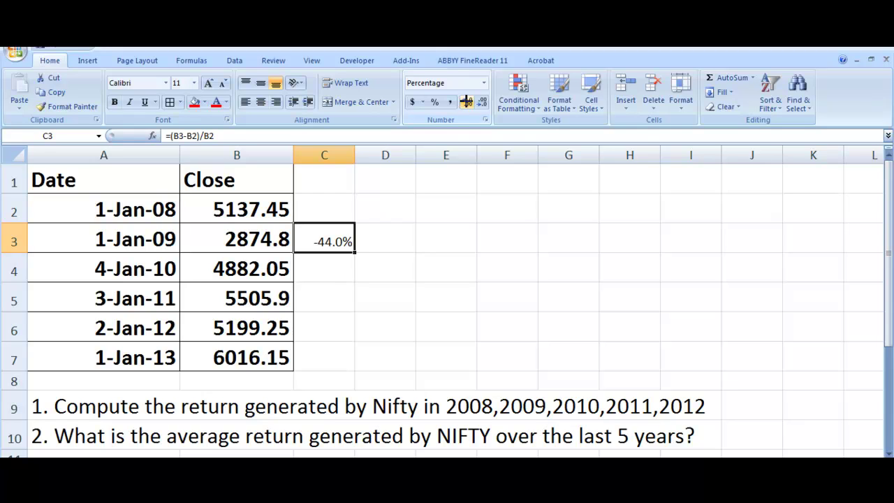
{"action": "left_click", "coordinate": [466, 101]}
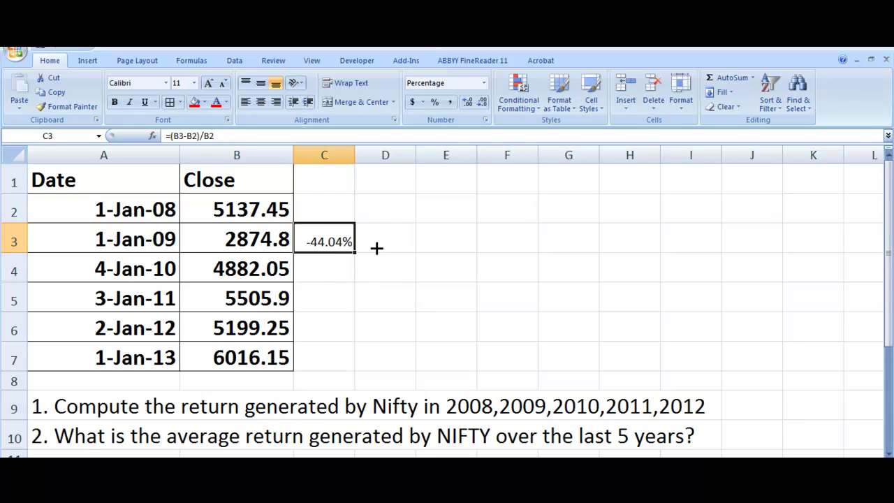
{"action": "left_click", "coordinate": [114, 102]}
Step: Apply the Accounting number format with symbol None to C3
{"action": "right_click", "coordinate": [340, 241]}
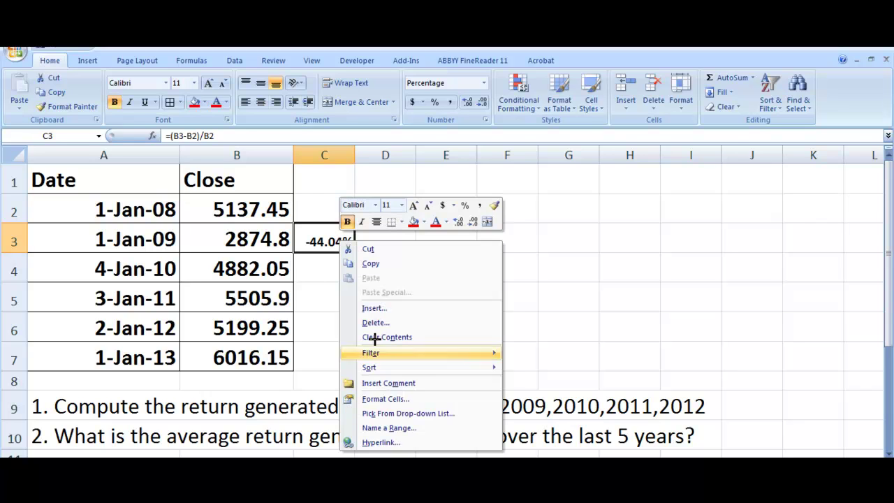
{"action": "left_click", "coordinate": [392, 398]}
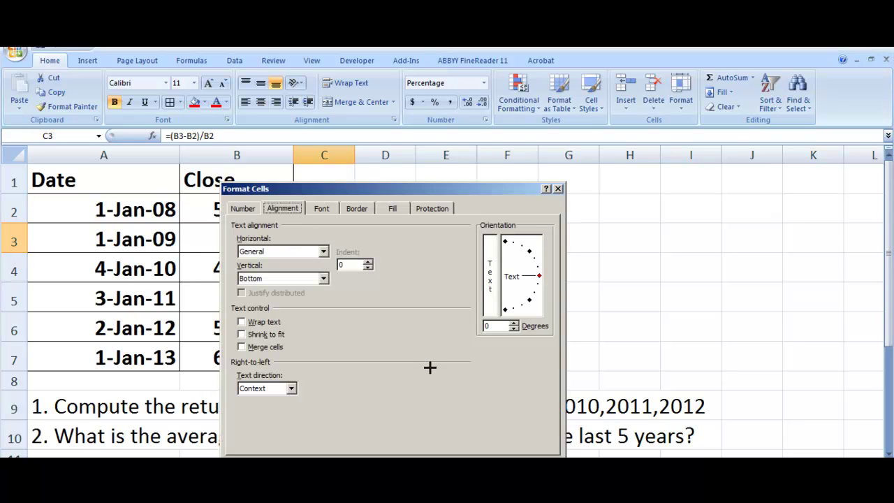
{"action": "left_click", "coordinate": [247, 210]}
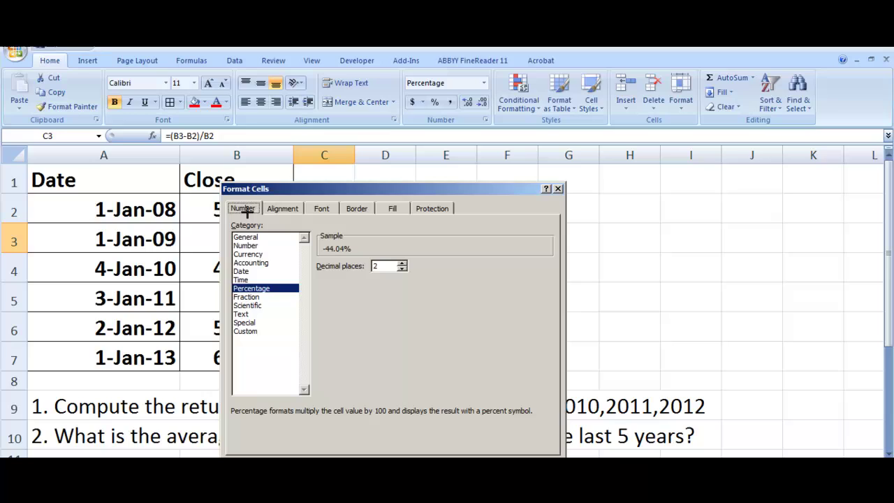
{"action": "left_click", "coordinate": [250, 262]}
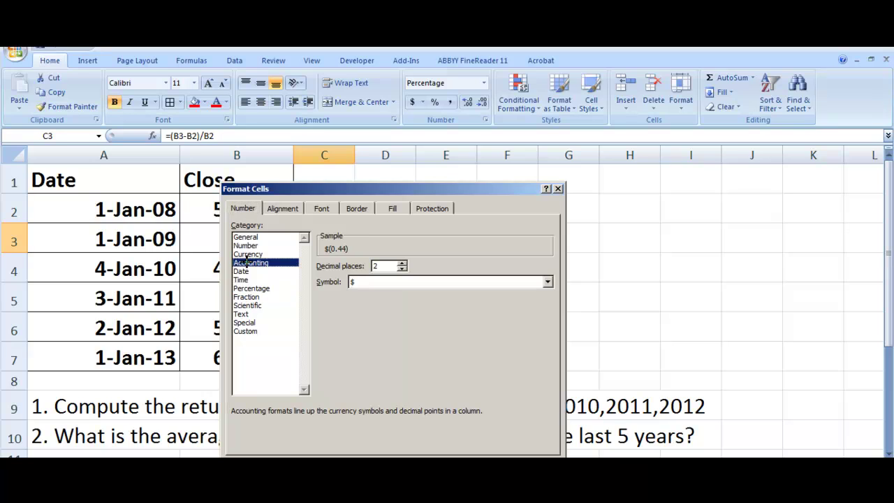
{"action": "left_click", "coordinate": [511, 283]}
{"action": "left_click", "coordinate": [474, 296]}
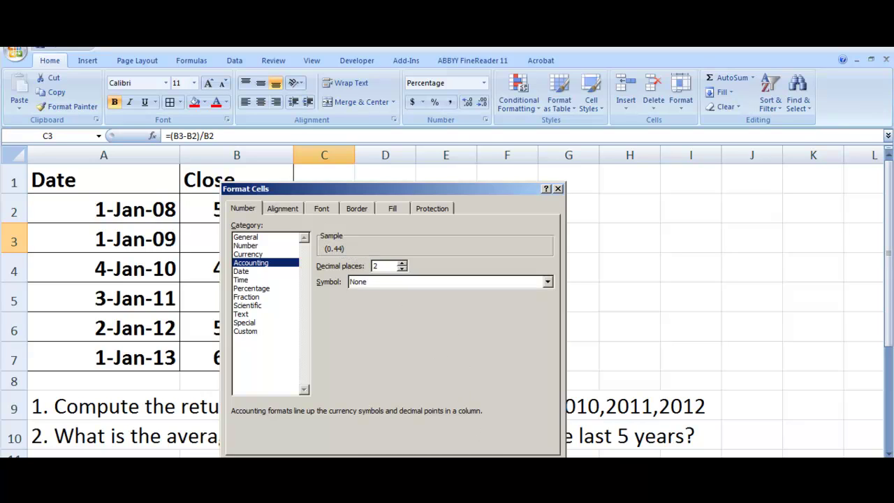
{"action": "key", "text": "Return"}
Step: Switch C3 back to a two-decimal percentage, -44.04%
{"action": "left_click", "coordinate": [451, 294]}
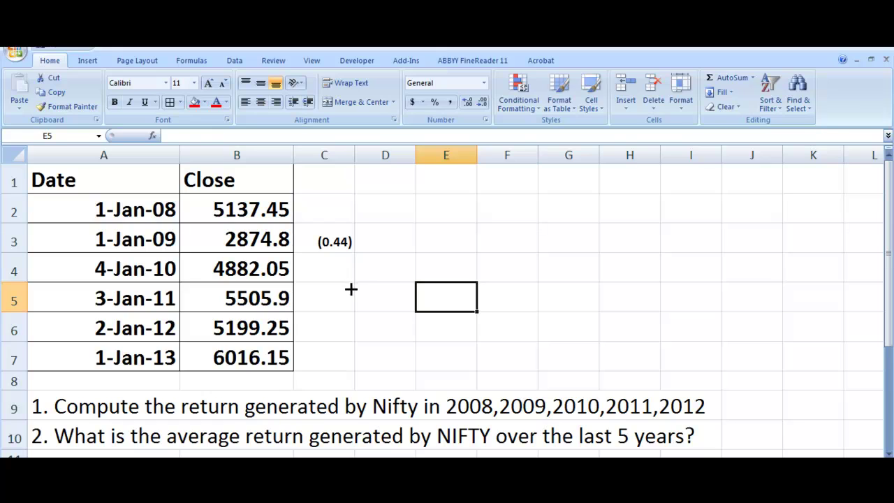
{"action": "left_click", "coordinate": [332, 242]}
{"action": "left_click", "coordinate": [431, 104]}
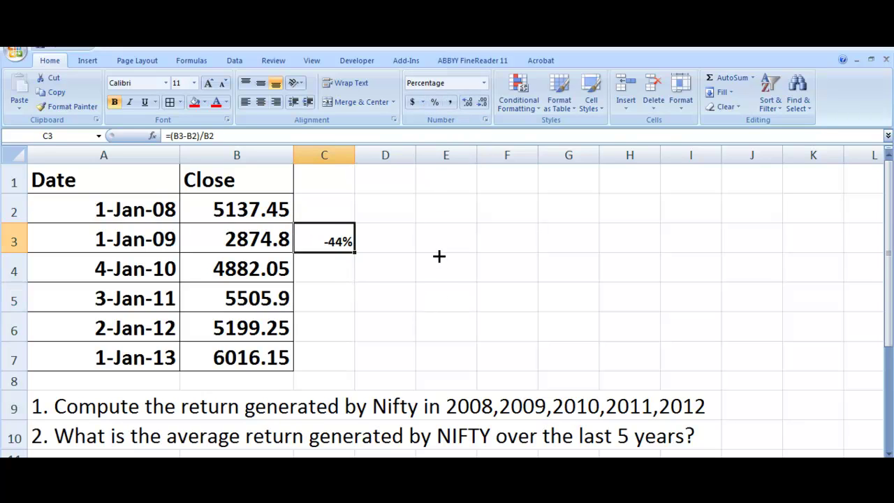
{"action": "key", "text": "ctrl+z"}
{"action": "key", "text": "ctrl+y"}
{"action": "left_click", "coordinate": [509, 241]}
{"action": "left_click", "coordinate": [343, 236]}
{"action": "left_click", "coordinate": [350, 287]}
Step: Enter =(B4-B3)/B3 in C4, giving 0.69822
{"action": "left_click", "coordinate": [320, 235]}
{"action": "left_click", "coordinate": [345, 268]}
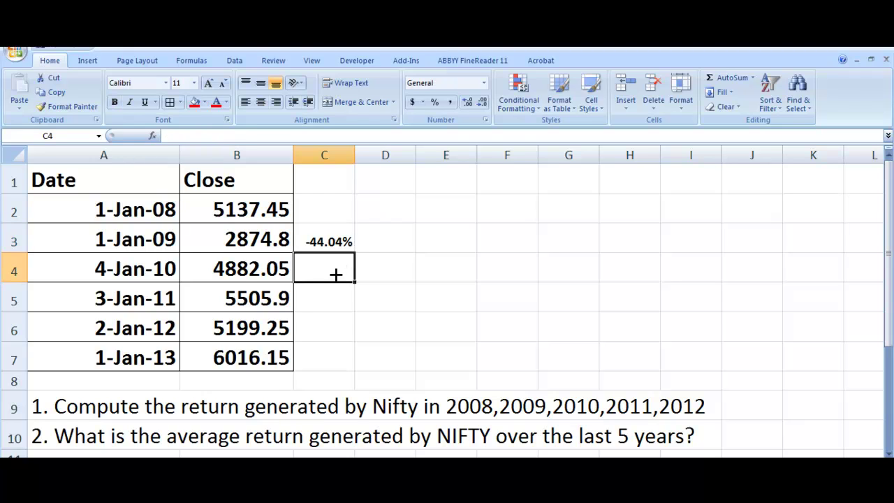
{"action": "left_click", "coordinate": [236, 269]}
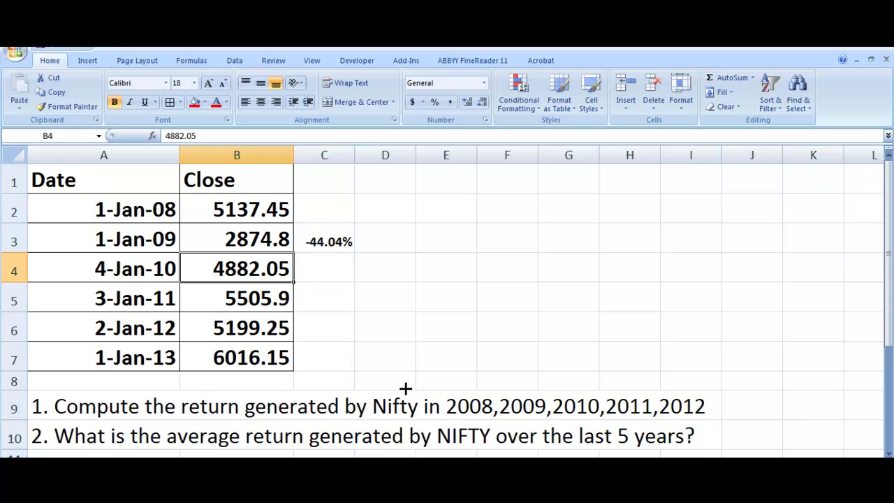
{"action": "left_click", "coordinate": [320, 259]}
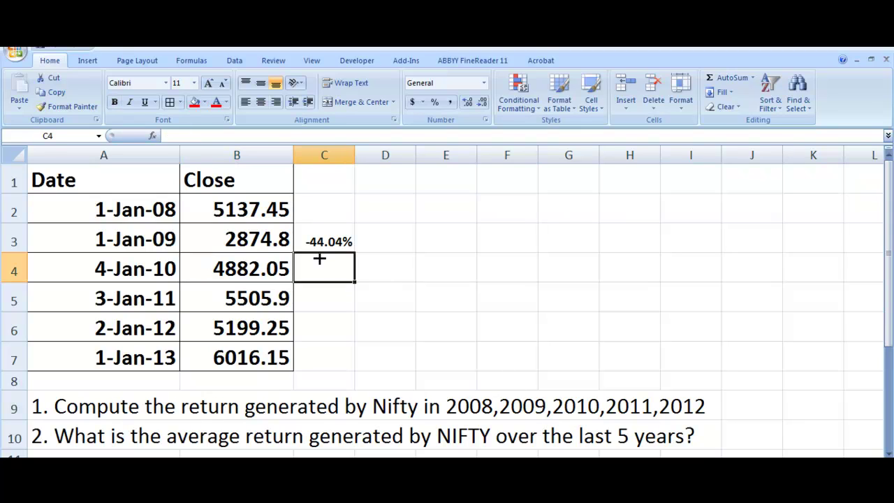
{"action": "type", "text": "=("}
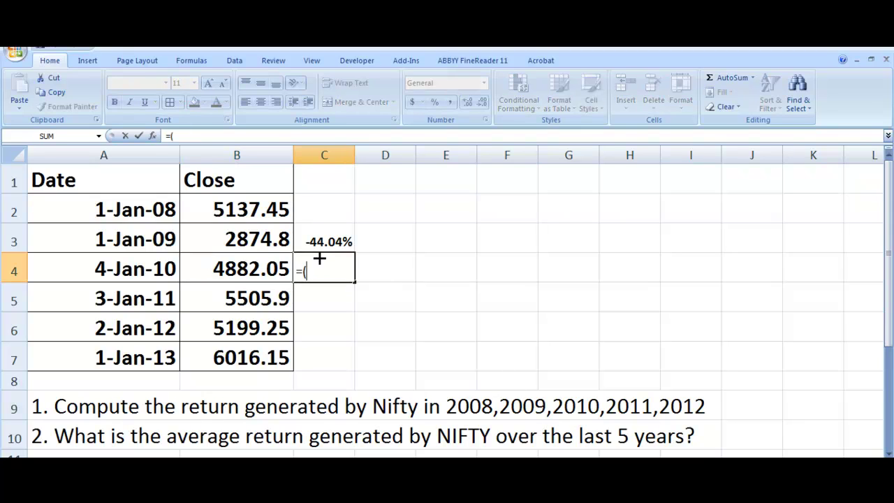
{"action": "left_click", "coordinate": [265, 269]}
{"action": "type", "text": "-"}
{"action": "left_click", "coordinate": [262, 240]}
{"action": "type", "text": ")/"}
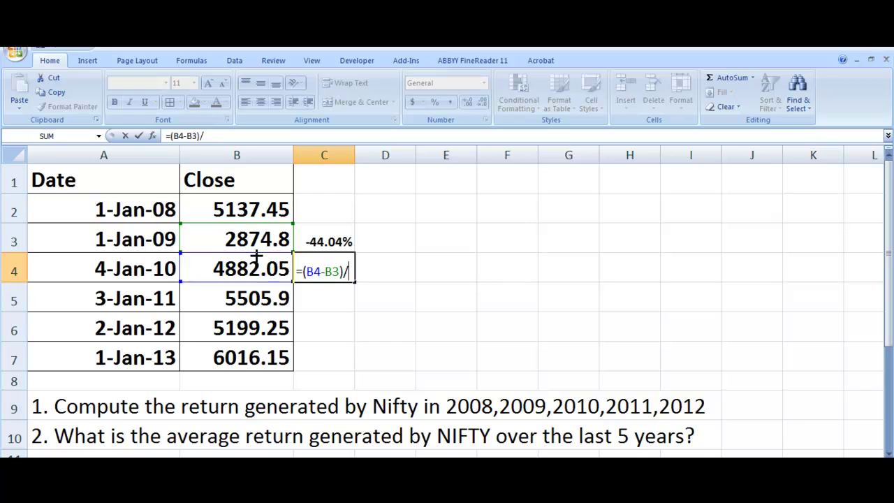
{"action": "left_click", "coordinate": [256, 243]}
{"action": "key", "text": "Return"}
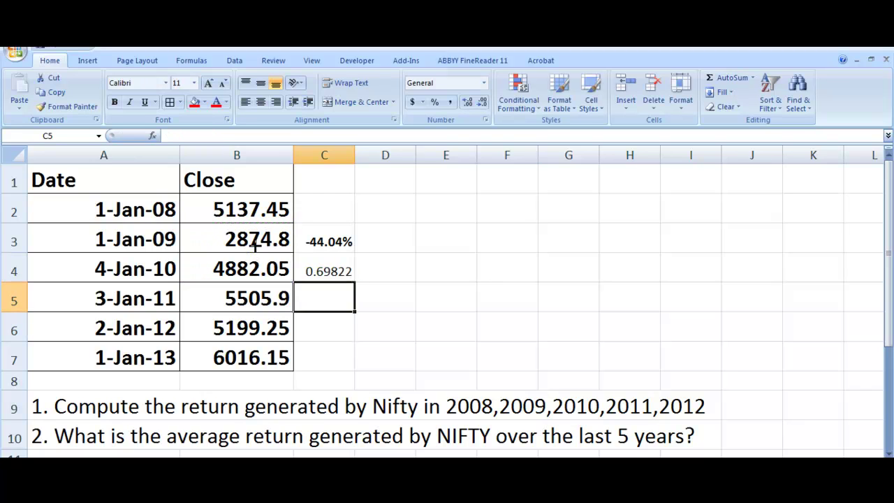
Step: Format C4 as a percentage with two decimals, showing 69.82%
{"action": "left_click", "coordinate": [320, 265]}
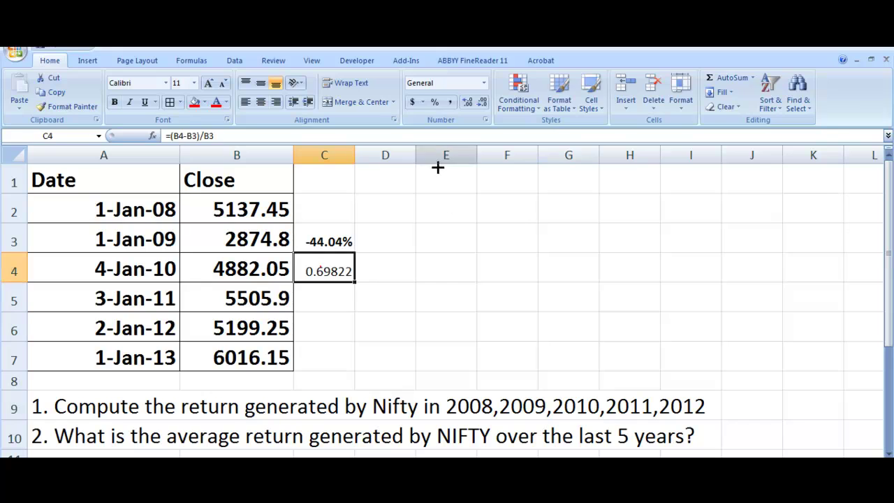
{"action": "left_click", "coordinate": [434, 102]}
{"action": "left_click", "coordinate": [466, 102]}
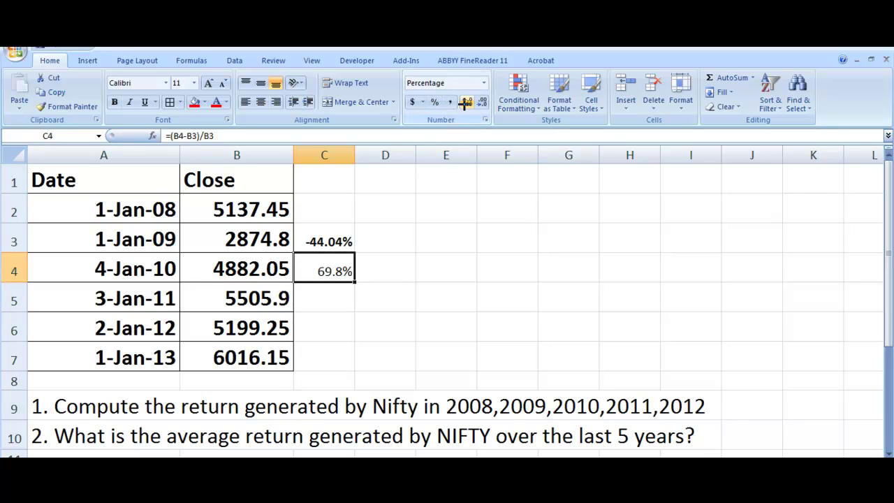
{"action": "left_click", "coordinate": [466, 102]}
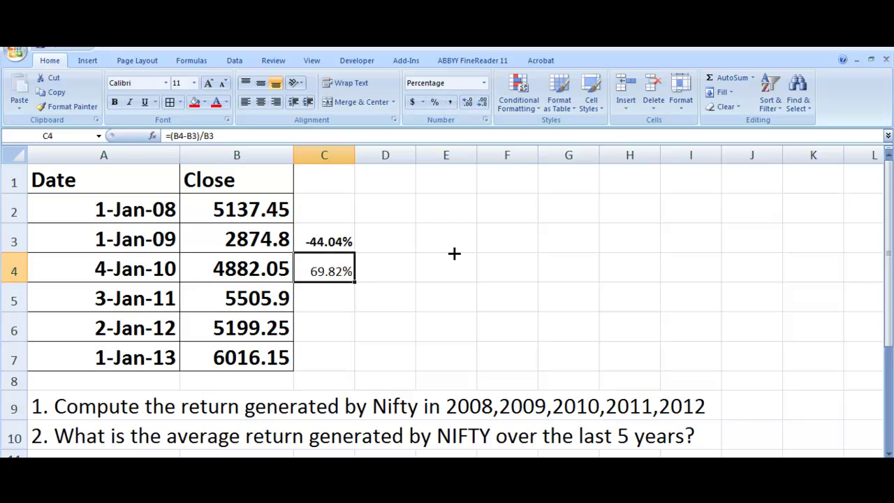
{"action": "left_click", "coordinate": [420, 318]}
{"action": "left_click", "coordinate": [325, 268]}
{"action": "left_click", "coordinate": [357, 339]}
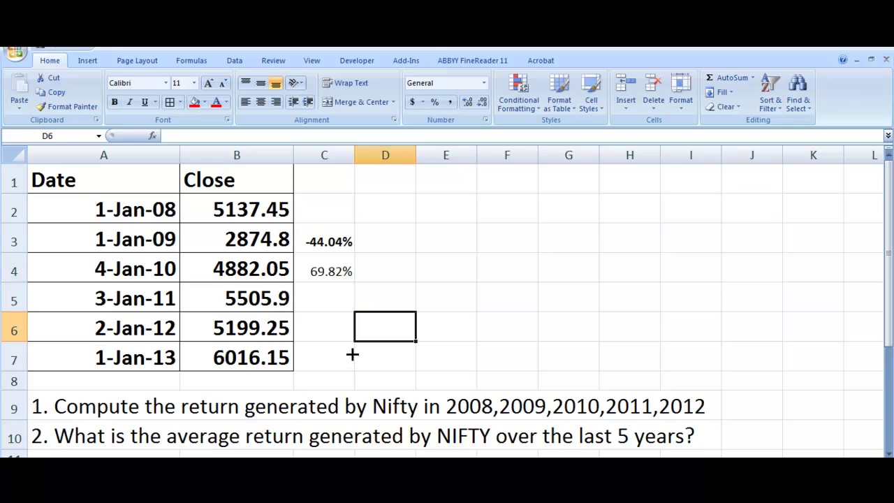
{"action": "left_click", "coordinate": [316, 224]}
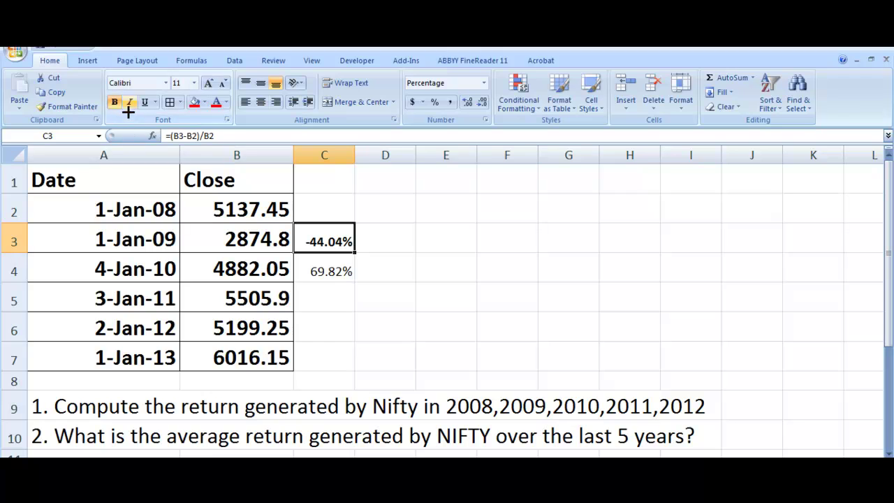
Step: Copy C3's formatting down C4:C7 with Format Painter, undo it, then bold C4
{"action": "left_click", "coordinate": [70, 106]}
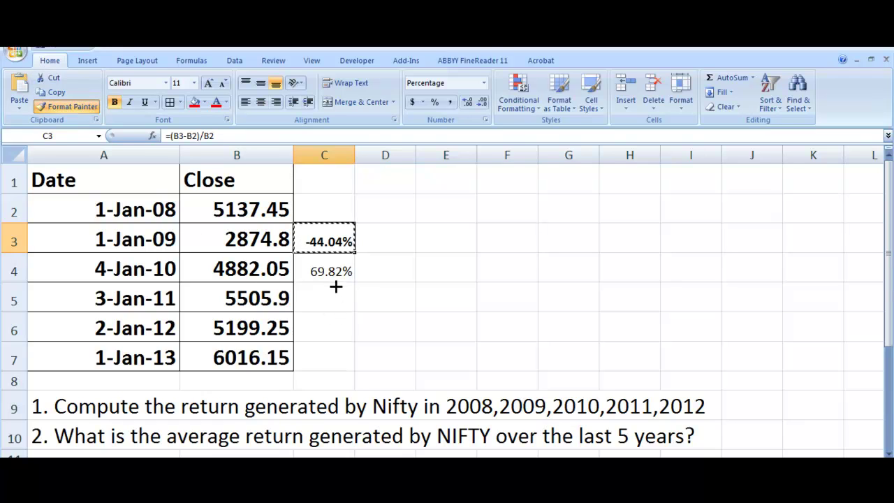
{"action": "left_click_drag", "start_coordinate": [328, 263], "coordinate": [329, 349]}
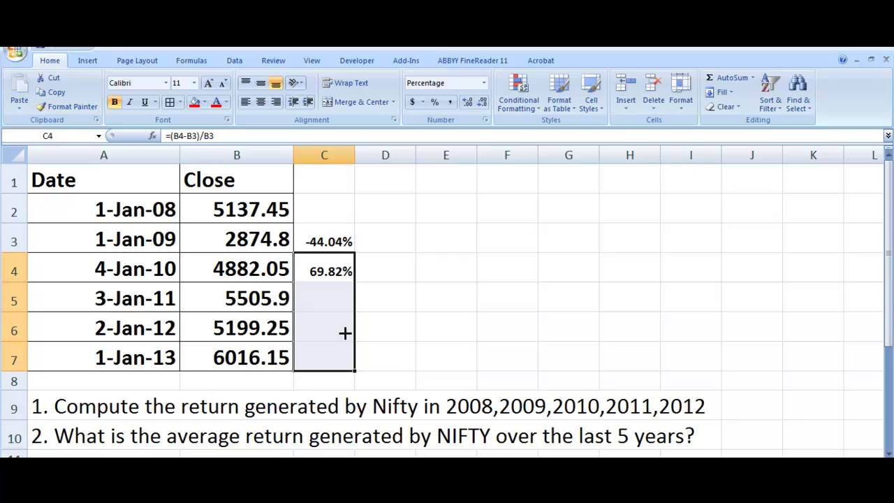
{"action": "left_click", "coordinate": [465, 297]}
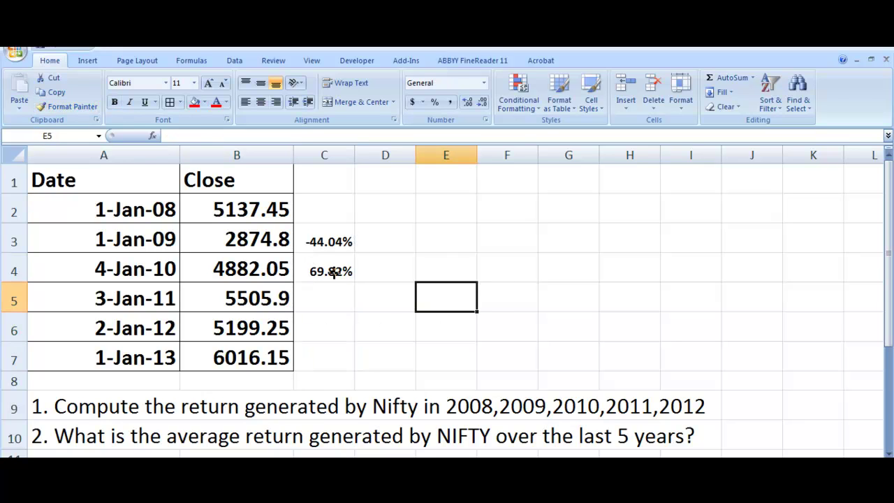
{"action": "key", "text": "ctrl+z"}
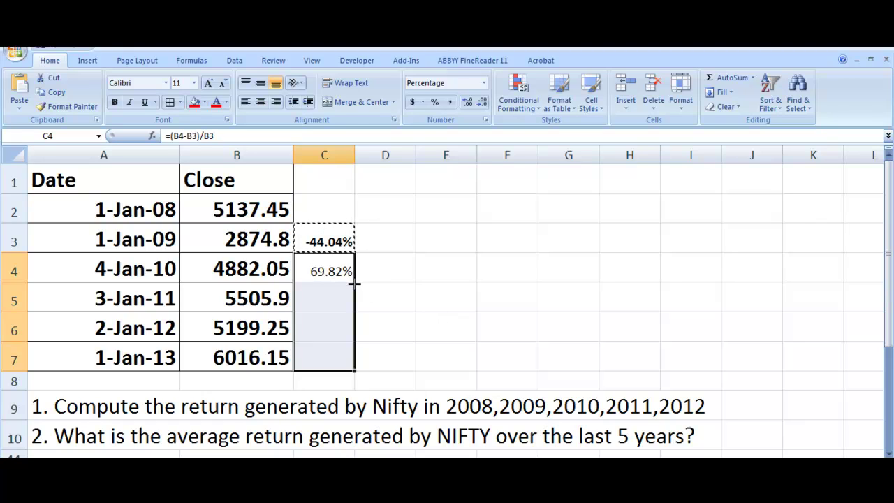
{"action": "key", "text": "ctrl+b"}
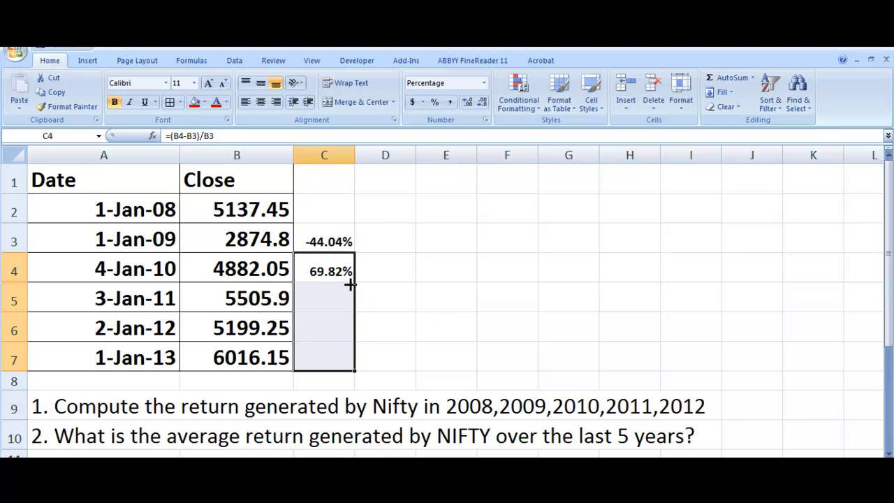
{"action": "left_click", "coordinate": [405, 281]}
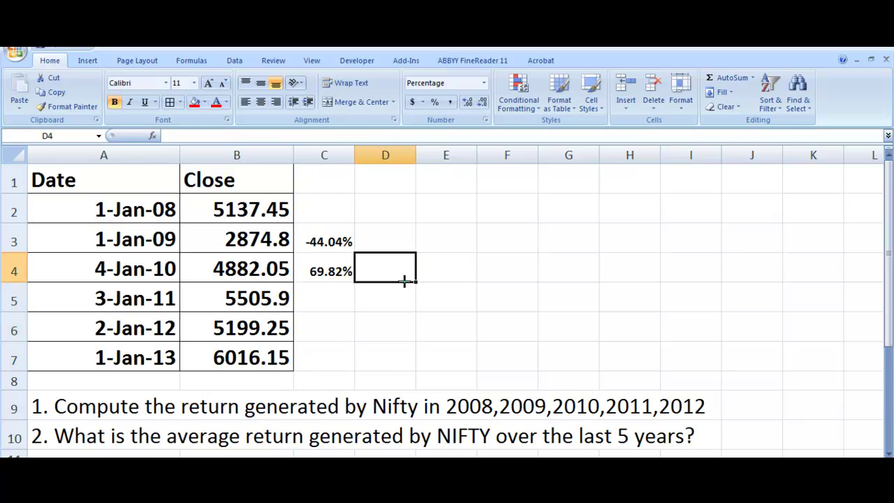
{"action": "left_click", "coordinate": [341, 269]}
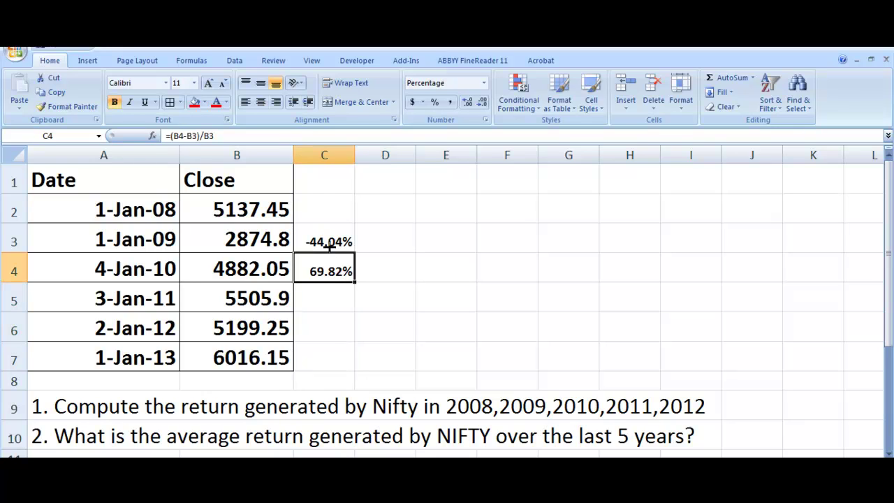
Step: Enter =(B5-B4)/B4 in C5, giving 12.78%
{"action": "left_click", "coordinate": [329, 300]}
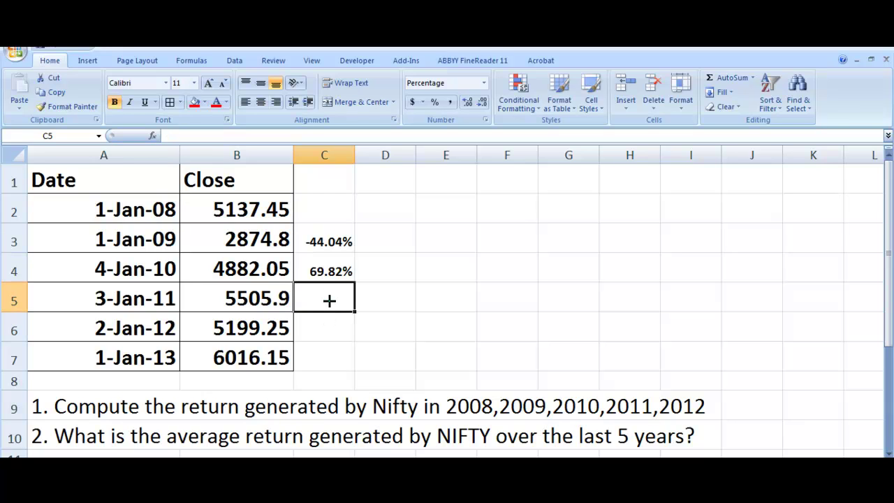
{"action": "type", "text": "=("}
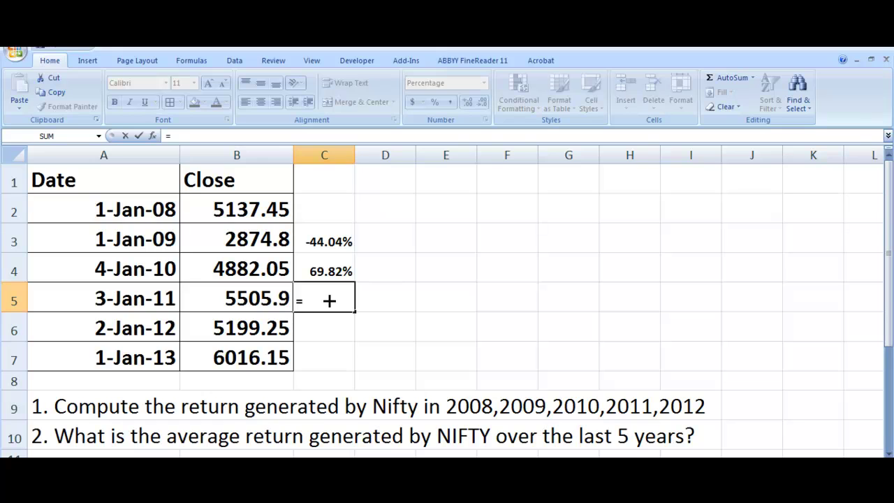
{"action": "left_click", "coordinate": [246, 292]}
{"action": "type", "text": "-"}
{"action": "left_click", "coordinate": [249, 264]}
{"action": "type", "text": ")/"}
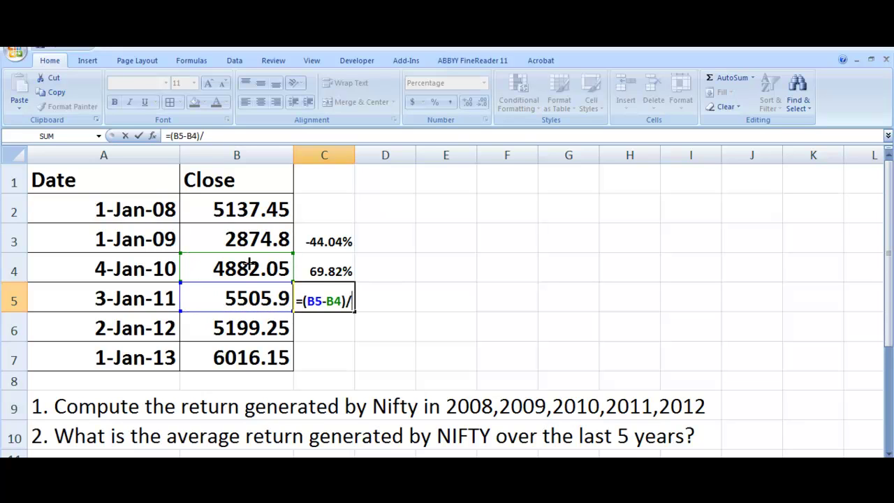
{"action": "left_click", "coordinate": [249, 264]}
{"action": "key", "text": "Return"}
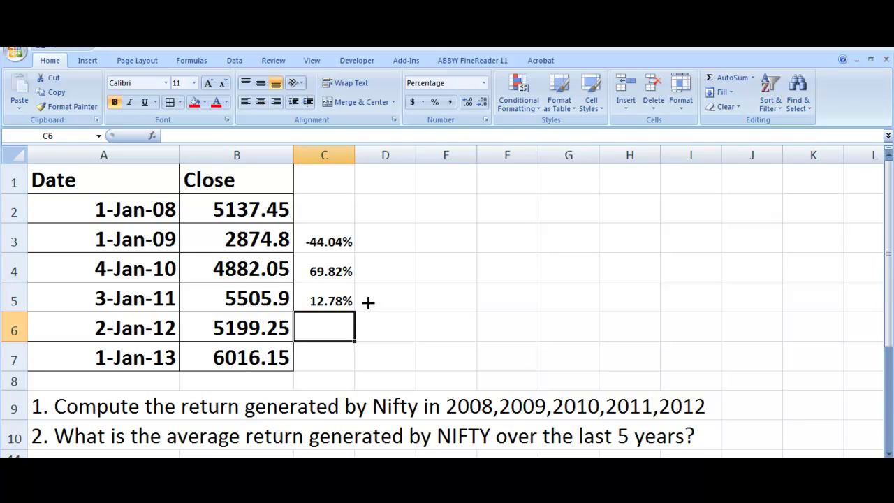
Step: Clear the hand-entered returns from C4:C6
{"action": "left_click", "coordinate": [335, 238]}
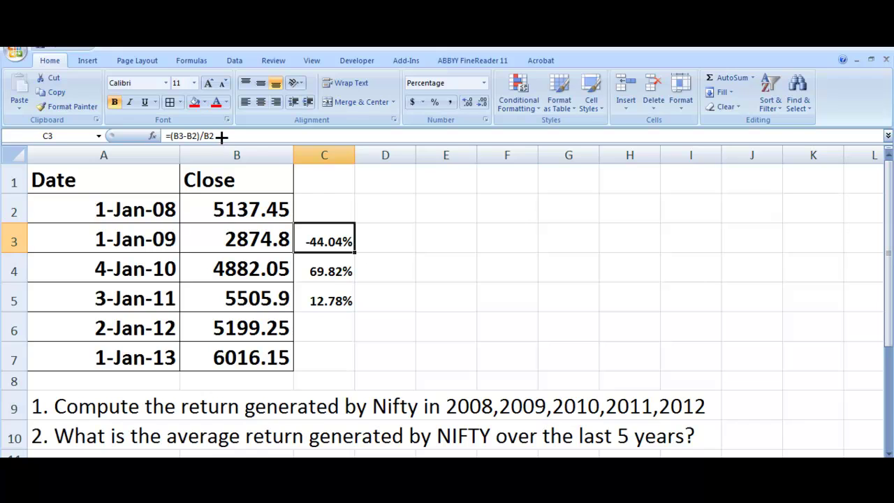
{"action": "left_click", "coordinate": [453, 292]}
{"action": "left_click_drag", "start_coordinate": [323, 273], "coordinate": [327, 357]}
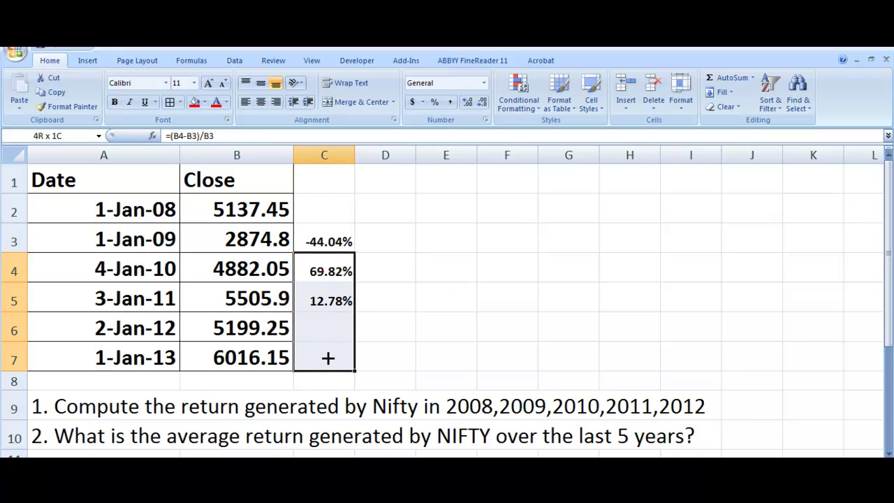
{"action": "left_click", "coordinate": [468, 291]}
{"action": "left_click", "coordinate": [326, 277]}
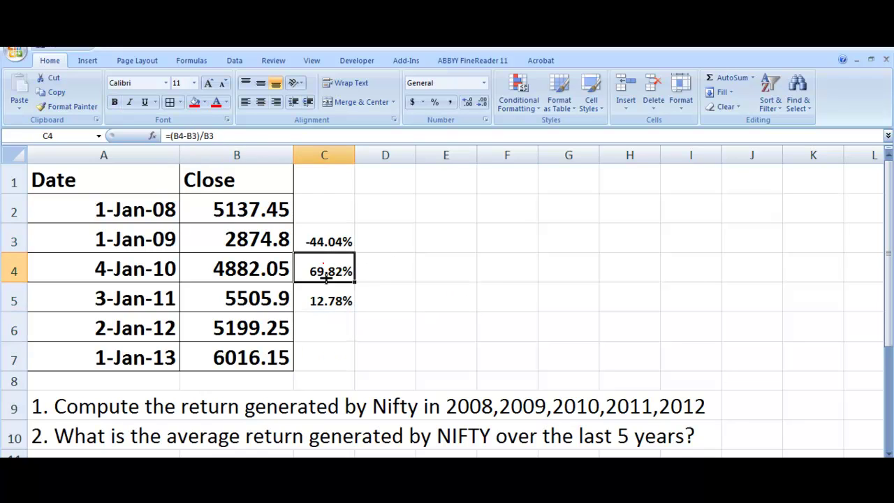
{"action": "left_click_drag", "start_coordinate": [327, 278], "coordinate": [329, 326]}
{"action": "key", "text": "Delete"}
{"action": "left_click", "coordinate": [447, 299]}
Step: Fill C3's return formula down to C7, adding -5.57% in C6 and 15.71% in C7
{"action": "left_click", "coordinate": [326, 268]}
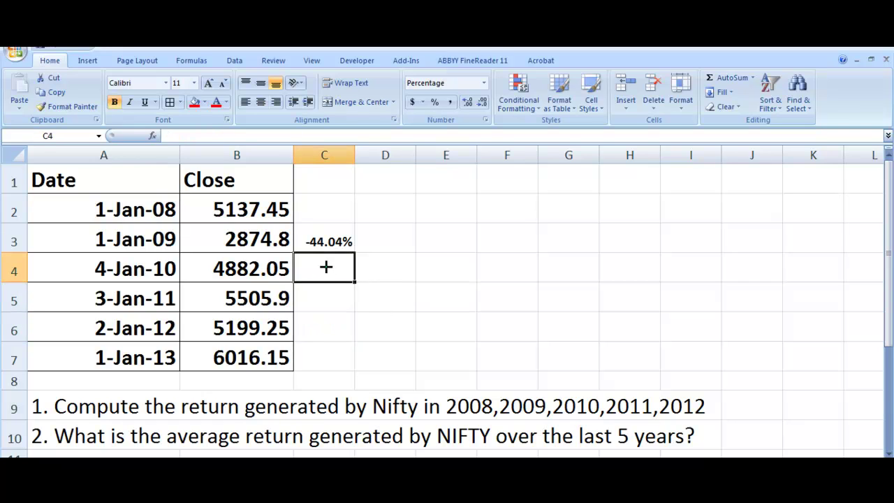
{"action": "left_click", "coordinate": [327, 243]}
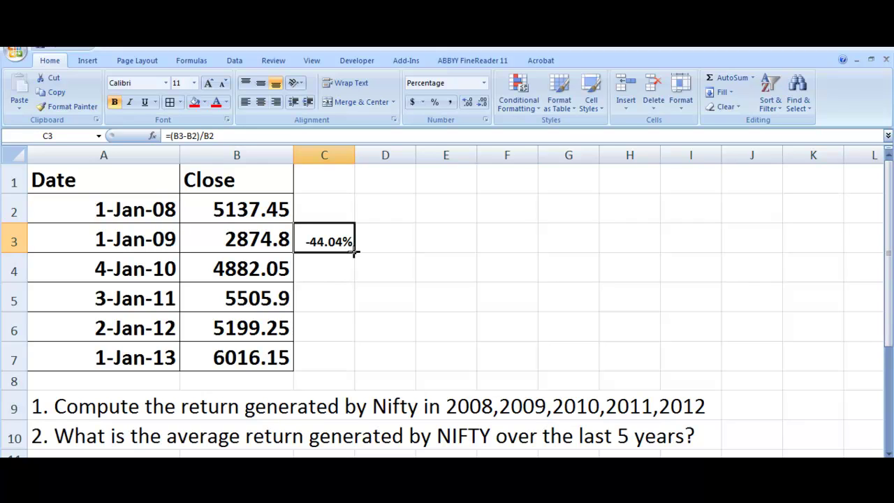
{"action": "left_click_drag", "start_coordinate": [354, 253], "coordinate": [354, 366]}
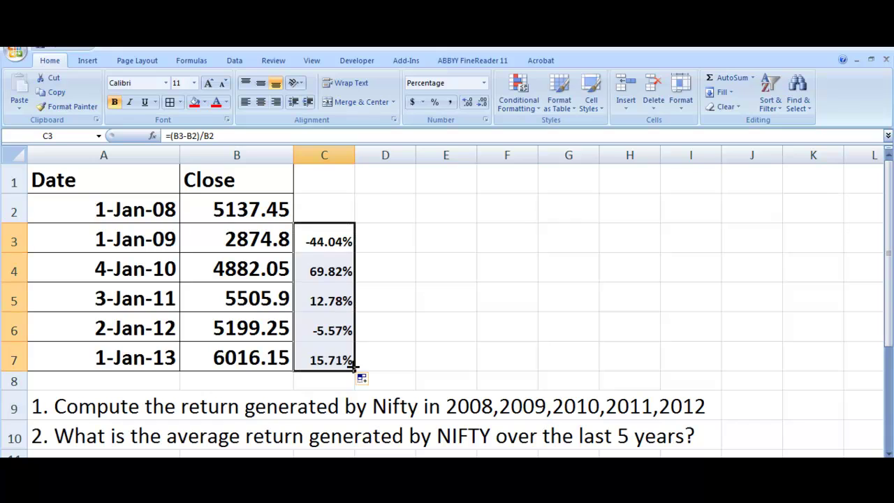
{"action": "left_click", "coordinate": [442, 328]}
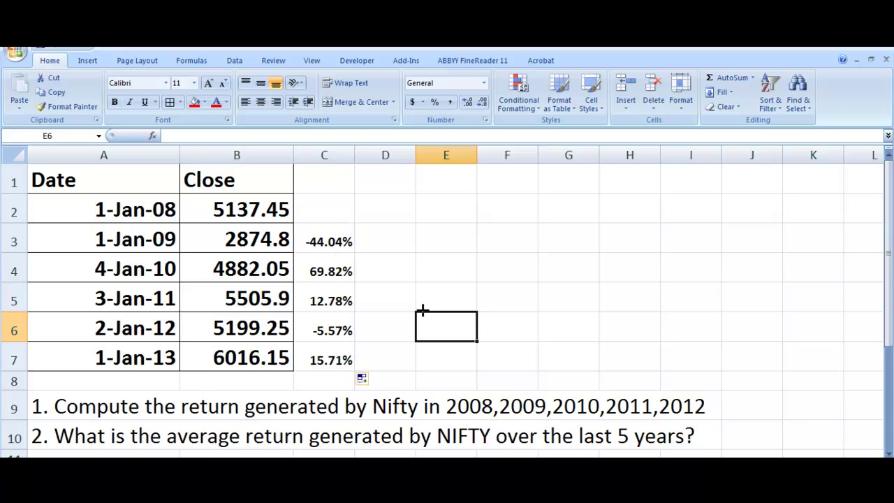
Step: Enter 2008 and 2009 in D3:D4 and fill the years down to 2012 in D7
{"action": "left_click", "coordinate": [366, 308]}
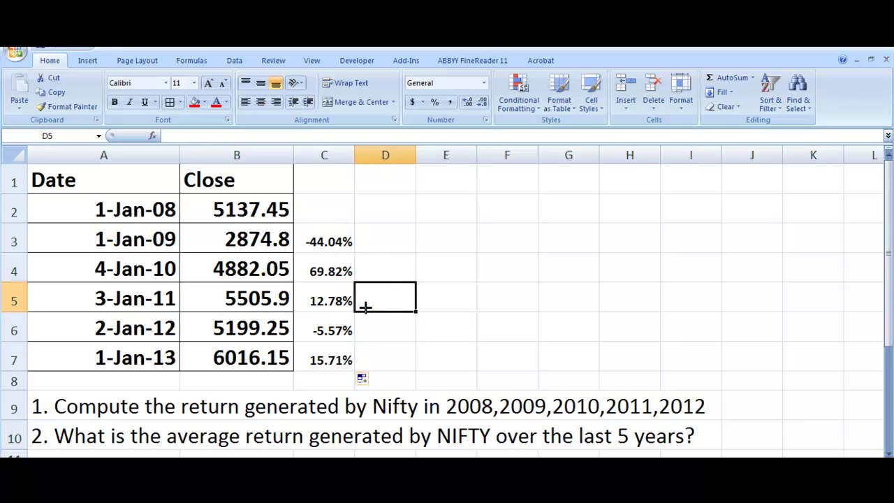
{"action": "left_click", "coordinate": [326, 236]}
{"action": "left_click", "coordinate": [382, 235]}
{"action": "type", "text": "200"}
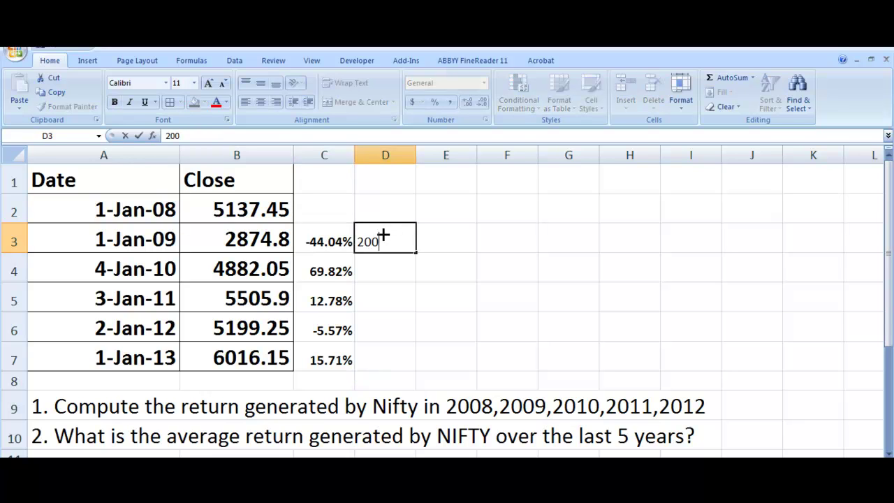
{"action": "type", "text": "8"}
{"action": "key", "text": "Return"}
{"action": "type", "text": "2009"}
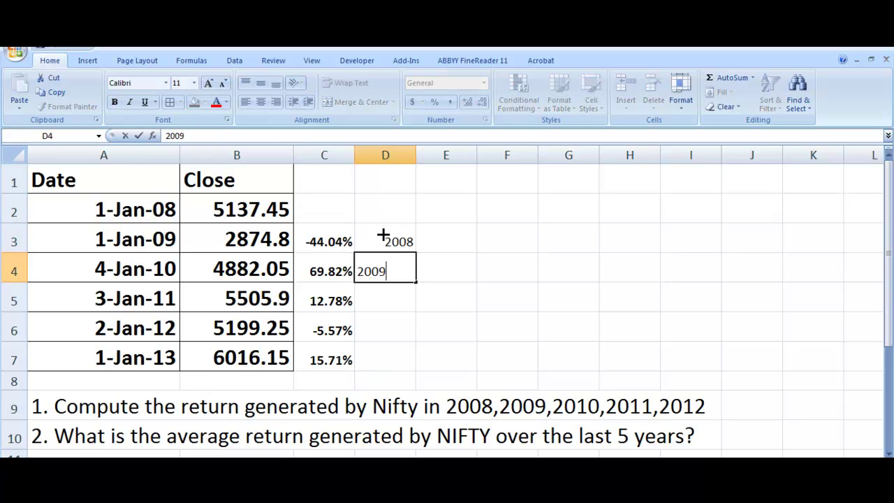
{"action": "key", "text": "Return"}
{"action": "left_click_drag", "start_coordinate": [383, 236], "coordinate": [412, 362]}
Step: Check the year labels 2009 through 2012 in column D
{"action": "left_click", "coordinate": [508, 301]}
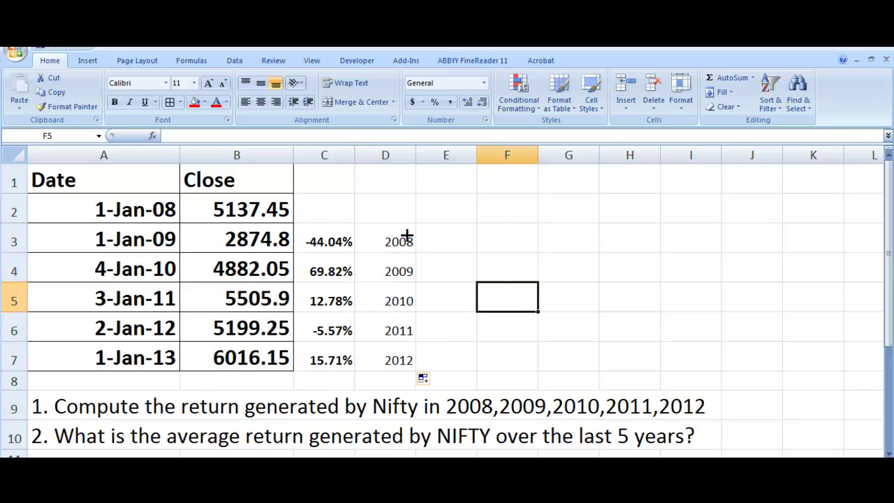
{"action": "left_click_drag", "start_coordinate": [406, 242], "coordinate": [409, 297]}
{"action": "left_click", "coordinate": [440, 272]}
{"action": "left_click", "coordinate": [401, 271]}
{"action": "left_click", "coordinate": [400, 299]}
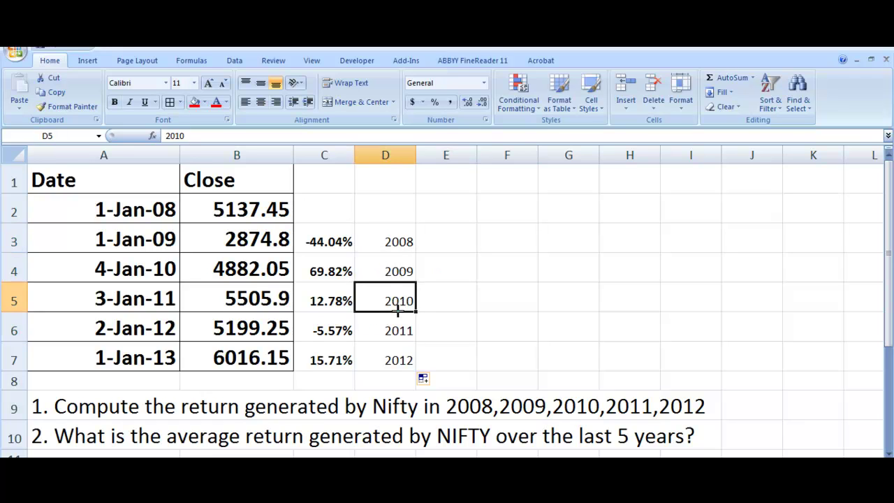
{"action": "left_click", "coordinate": [400, 328]}
{"action": "left_click", "coordinate": [400, 357]}
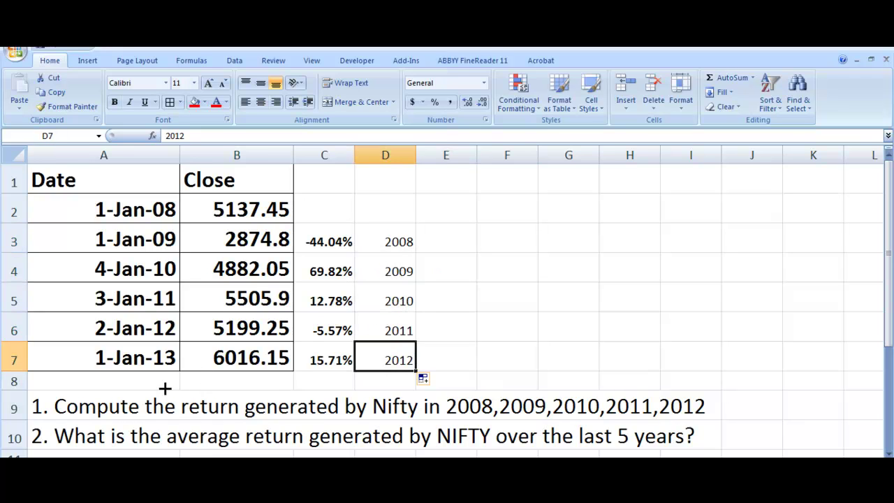
Step: Add borders around the five return cells C3:C7
{"action": "left_click", "coordinate": [135, 408]}
{"action": "left_click", "coordinate": [499, 263]}
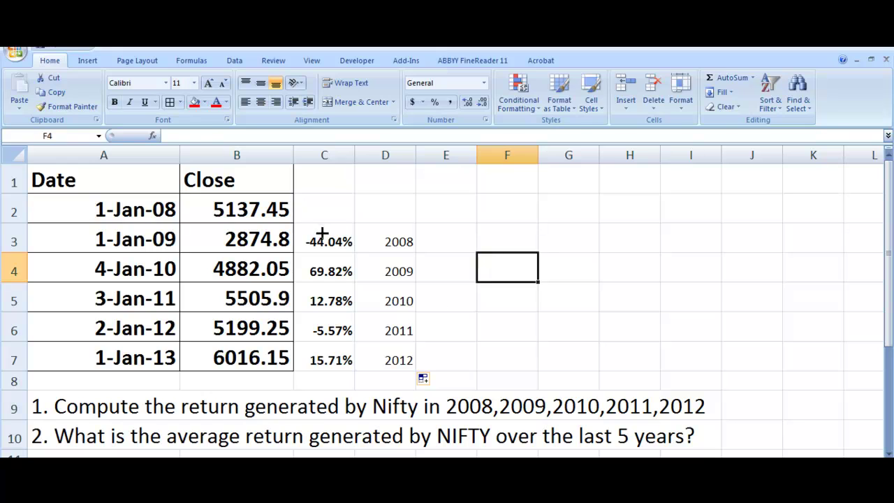
{"action": "left_click_drag", "start_coordinate": [321, 238], "coordinate": [321, 353]}
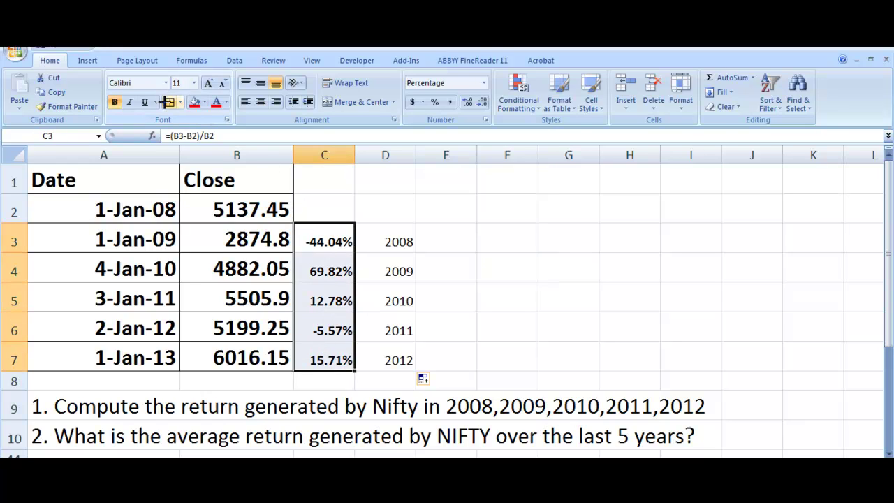
{"action": "key", "text": "ctrl+c"}
{"action": "left_click", "coordinate": [555, 263]}
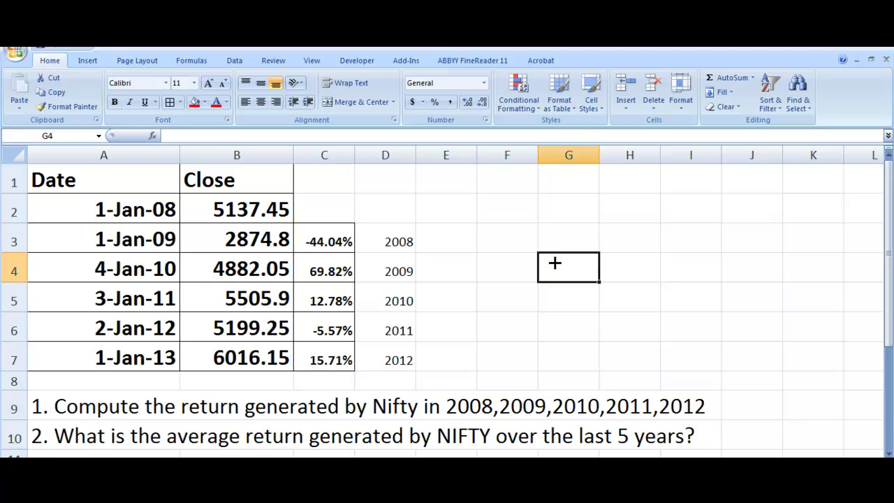
Step: Mark the average-return question in row 10 and reselect the returns in C3:C7
{"action": "left_click_drag", "start_coordinate": [210, 431], "coordinate": [473, 431]}
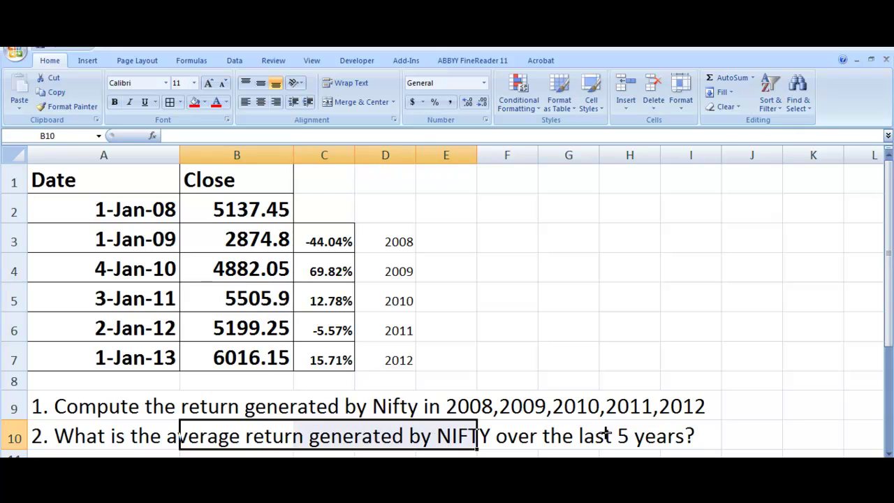
{"action": "left_click", "coordinate": [637, 430]}
{"action": "left_click", "coordinate": [650, 299]}
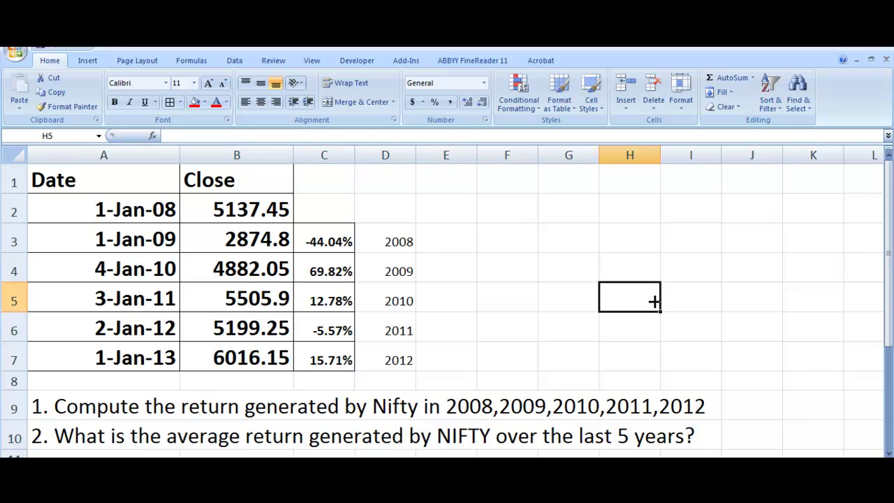
{"action": "left_click_drag", "start_coordinate": [342, 241], "coordinate": [339, 355]}
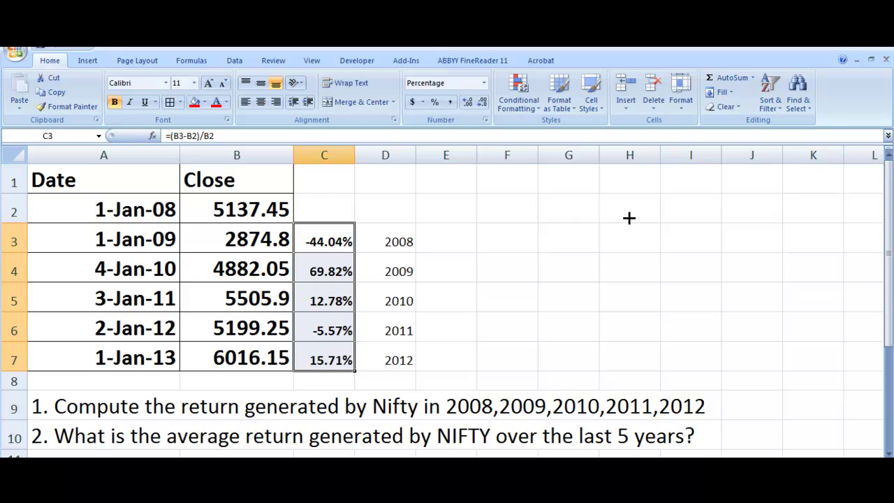
Step: Enter =AVERAGE(C3:C7) in F1 to get the 9.74% average return
{"action": "left_click", "coordinate": [521, 181]}
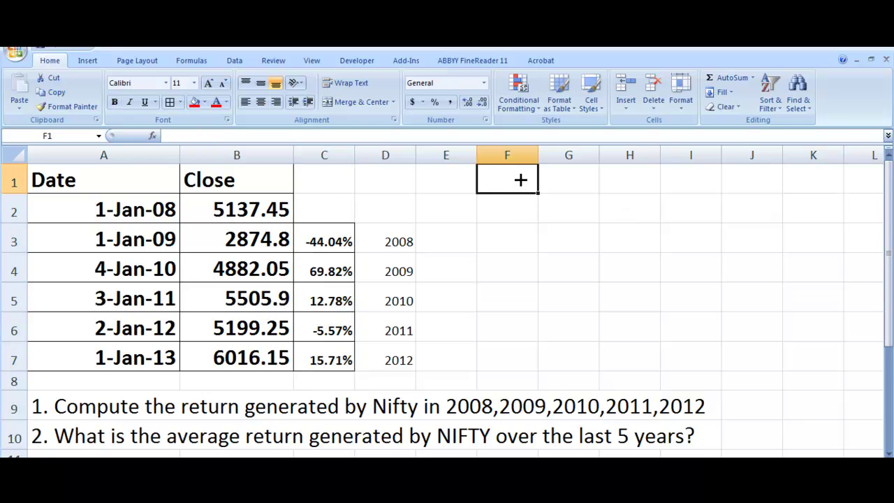
{"action": "type", "text": "=avera"}
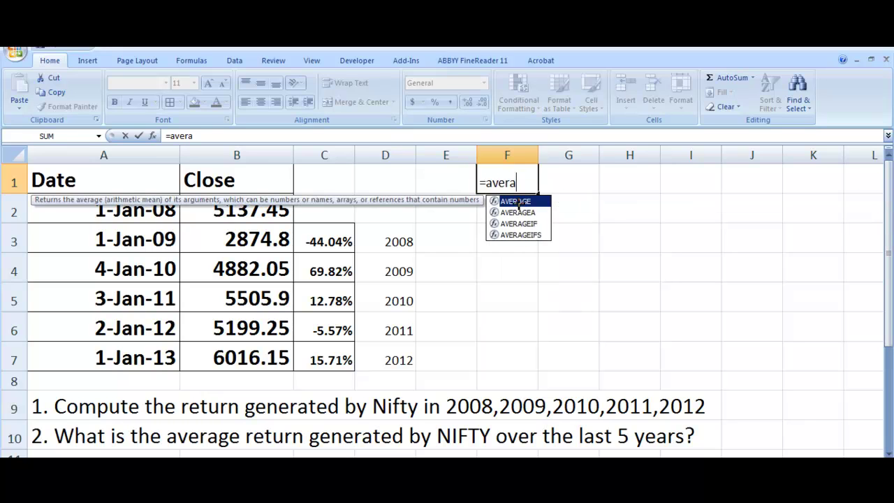
{"action": "double_click", "coordinate": [517, 202]}
{"action": "left_click", "coordinate": [328, 240]}
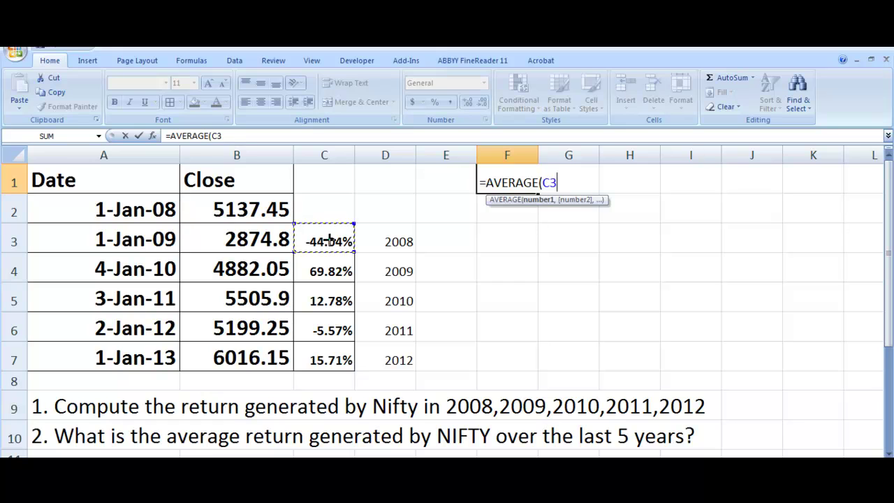
{"action": "left_click_drag", "start_coordinate": [328, 240], "coordinate": [329, 359]}
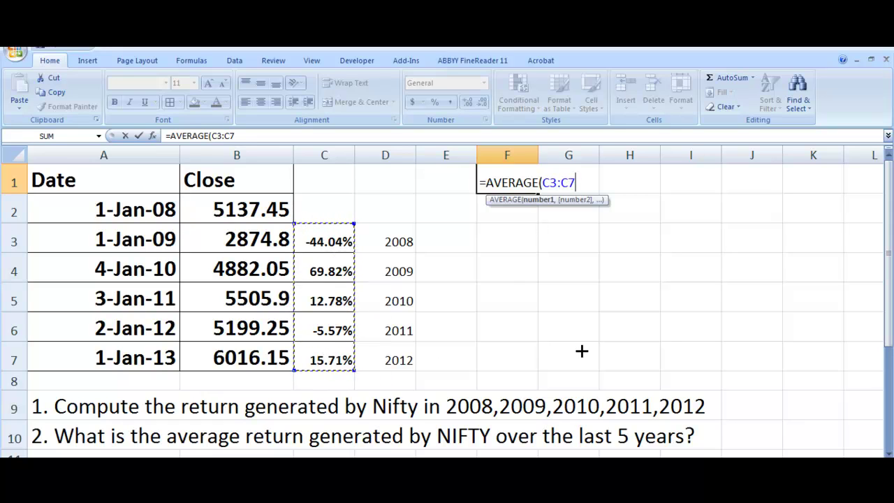
{"action": "type", "text": ")"}
{"action": "key", "text": "Return"}
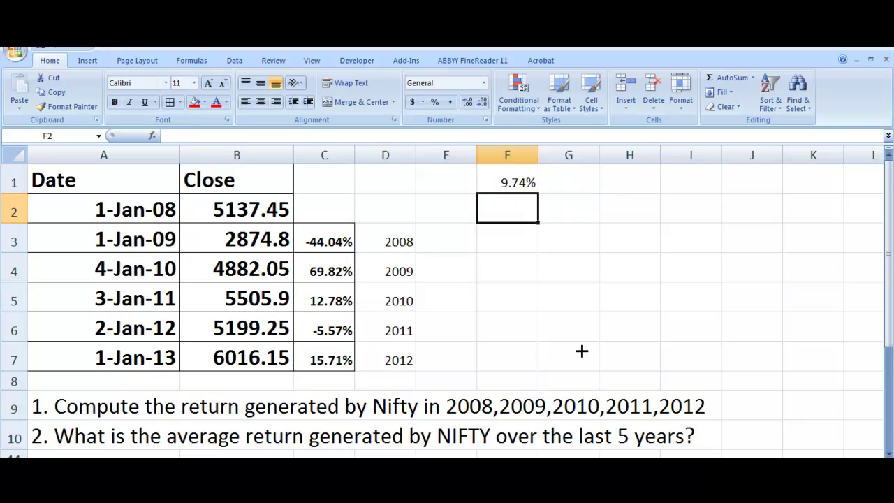
Step: Inspect F1's AVERAGE formula, then switch to the blank Windows Journal page
{"action": "left_click", "coordinate": [518, 179]}
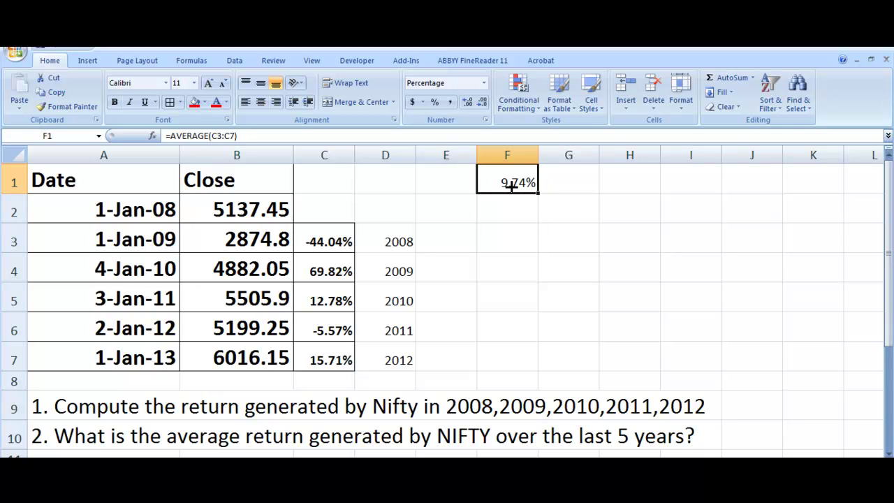
{"action": "key", "text": "alt+Tab"}
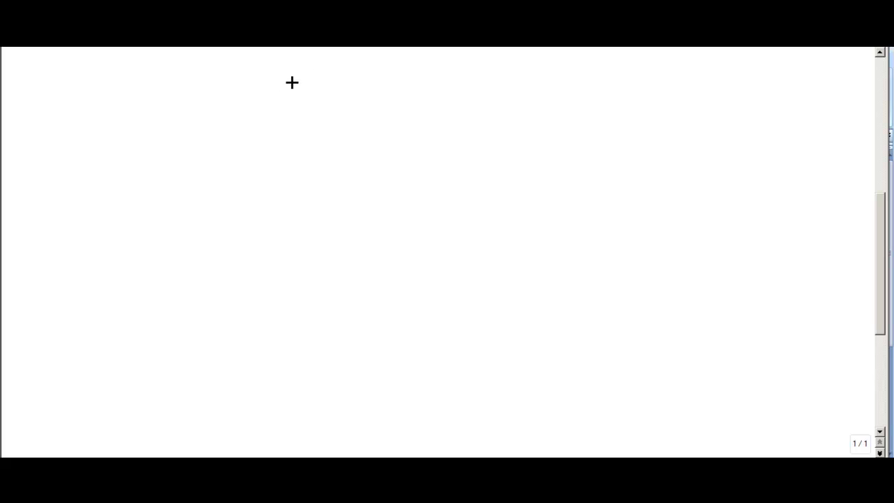
Step: Write the underlined 'Geometric Mean' heading and the values x1, x2, x3 below it
{"action": "mouse_move", "coordinate": [291, 82]}
{"action": "left_mouse_down"}
{"action": "mouse_move", "coordinate": [286, 106]}
{"action": "mouse_move", "coordinate": [335, 92]}
{"action": "mouse_move", "coordinate": [473, 90]}
{"action": "left_mouse_up"}
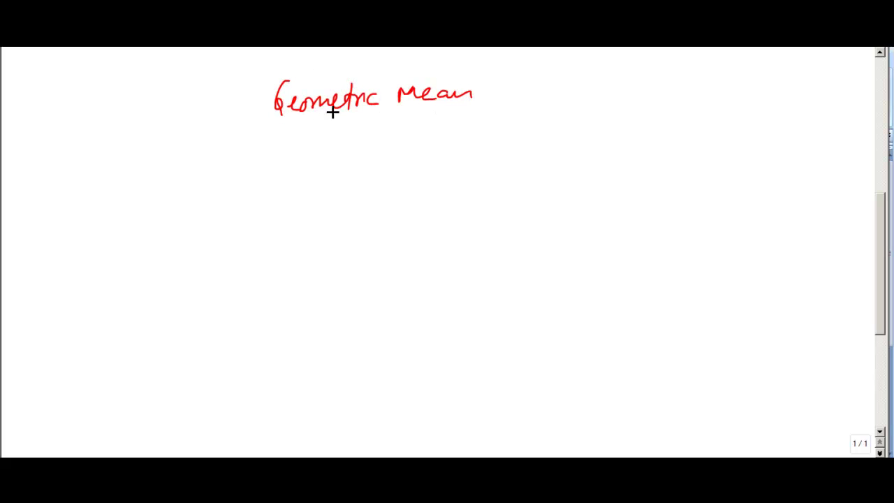
{"action": "left_click_drag", "start_coordinate": [296, 122], "coordinate": [461, 110]}
{"action": "left_click_drag", "start_coordinate": [116, 140], "coordinate": [130, 157]}
{"action": "mouse_move", "coordinate": [129, 141]}
{"action": "left_mouse_down"}
{"action": "mouse_move", "coordinate": [117, 159]}
{"action": "mouse_move", "coordinate": [137, 160]}
{"action": "left_mouse_up"}
{"action": "mouse_move", "coordinate": [152, 142]}
{"action": "left_mouse_down"}
{"action": "mouse_move", "coordinate": [168, 159]}
{"action": "mouse_move", "coordinate": [155, 161]}
{"action": "left_mouse_up"}
{"action": "mouse_move", "coordinate": [170, 157]}
{"action": "left_mouse_down"}
{"action": "mouse_move", "coordinate": [188, 167]}
{"action": "mouse_move", "coordinate": [208, 163]}
{"action": "left_mouse_up"}
{"action": "left_click_drag", "start_coordinate": [208, 144], "coordinate": [197, 166]}
{"action": "left_click_drag", "start_coordinate": [211, 150], "coordinate": [213, 169]}
{"action": "left_click_drag", "start_coordinate": [197, 161], "coordinate": [194, 172]}
{"action": "left_click_drag", "start_coordinate": [147, 155], "coordinate": [144, 165]}
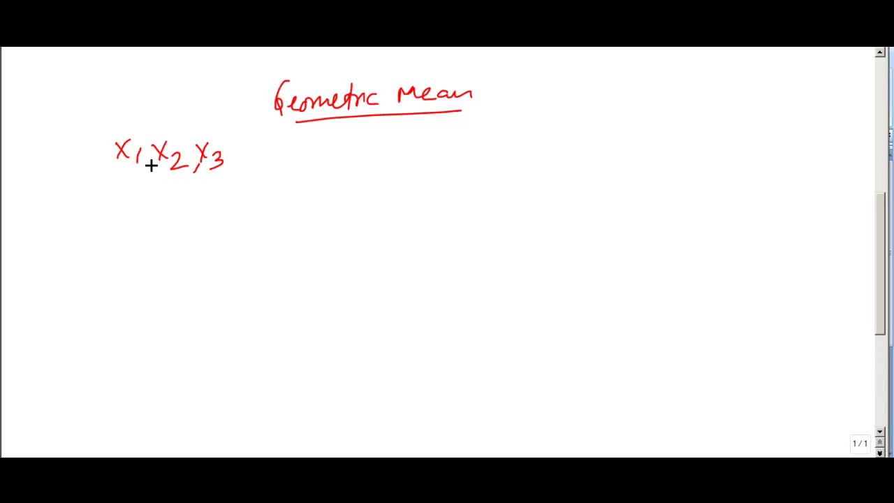
Step: Draw an implication arrow to √(x₁x₂x₃) and double-underline the product
{"action": "left_click_drag", "start_coordinate": [294, 155], "coordinate": [323, 155]}
{"action": "left_click_drag", "start_coordinate": [293, 162], "coordinate": [323, 163]}
{"action": "mouse_move", "coordinate": [316, 149]}
{"action": "left_mouse_down"}
{"action": "mouse_move", "coordinate": [315, 167]}
{"action": "mouse_move", "coordinate": [379, 130]}
{"action": "mouse_move", "coordinate": [454, 144]}
{"action": "left_mouse_up"}
{"action": "mouse_move", "coordinate": [375, 148]}
{"action": "left_mouse_down"}
{"action": "mouse_move", "coordinate": [389, 162]}
{"action": "mouse_move", "coordinate": [375, 164]}
{"action": "left_mouse_up"}
{"action": "mouse_move", "coordinate": [398, 155]}
{"action": "left_mouse_down"}
{"action": "mouse_move", "coordinate": [396, 172]}
{"action": "mouse_move", "coordinate": [415, 164]}
{"action": "left_mouse_up"}
{"action": "left_click_drag", "start_coordinate": [415, 147], "coordinate": [402, 165]}
{"action": "mouse_move", "coordinate": [416, 158]}
{"action": "left_mouse_down"}
{"action": "mouse_move", "coordinate": [426, 170]}
{"action": "mouse_move", "coordinate": [441, 164]}
{"action": "left_mouse_up"}
{"action": "mouse_move", "coordinate": [440, 145]}
{"action": "left_mouse_down"}
{"action": "mouse_move", "coordinate": [428, 167]}
{"action": "mouse_move", "coordinate": [447, 172]}
{"action": "left_mouse_up"}
{"action": "left_click_drag", "start_coordinate": [371, 177], "coordinate": [455, 177]}
{"action": "left_click_drag", "start_coordinate": [369, 181], "coordinate": [461, 181]}
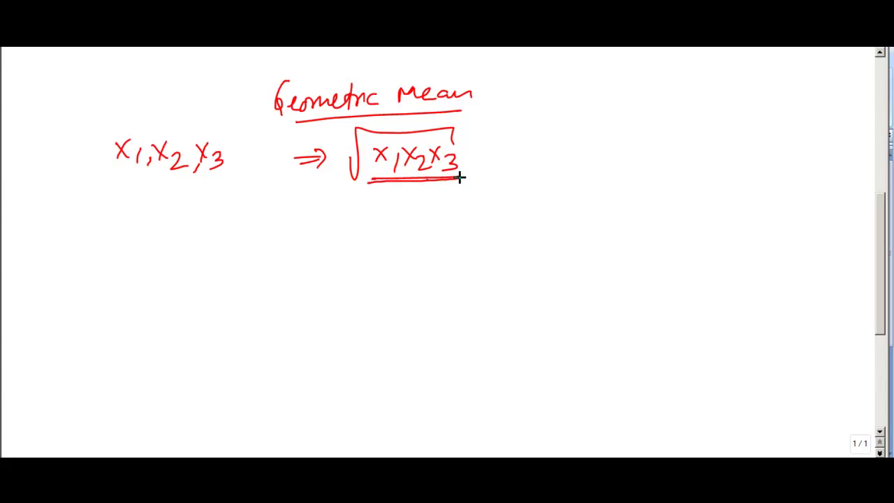
{"action": "left_click_drag", "start_coordinate": [545, 132], "coordinate": [559, 149]}
Step: Note the circled xᵢ ≥ 0 condition versus returns < 0, and cross out the root formula
{"action": "mouse_move", "coordinate": [558, 126]}
{"action": "left_mouse_down"}
{"action": "mouse_move", "coordinate": [542, 148]}
{"action": "mouse_move", "coordinate": [574, 147]}
{"action": "left_mouse_up"}
{"action": "mouse_move", "coordinate": [582, 129]}
{"action": "left_mouse_down"}
{"action": "mouse_move", "coordinate": [595, 128]}
{"action": "mouse_move", "coordinate": [592, 145]}
{"action": "mouse_move", "coordinate": [619, 125]}
{"action": "mouse_move", "coordinate": [596, 148]}
{"action": "mouse_move", "coordinate": [545, 100]}
{"action": "mouse_move", "coordinate": [574, 161]}
{"action": "left_mouse_up"}
{"action": "left_click", "coordinate": [569, 125]}
{"action": "left_click_drag", "start_coordinate": [654, 123], "coordinate": [687, 113]}
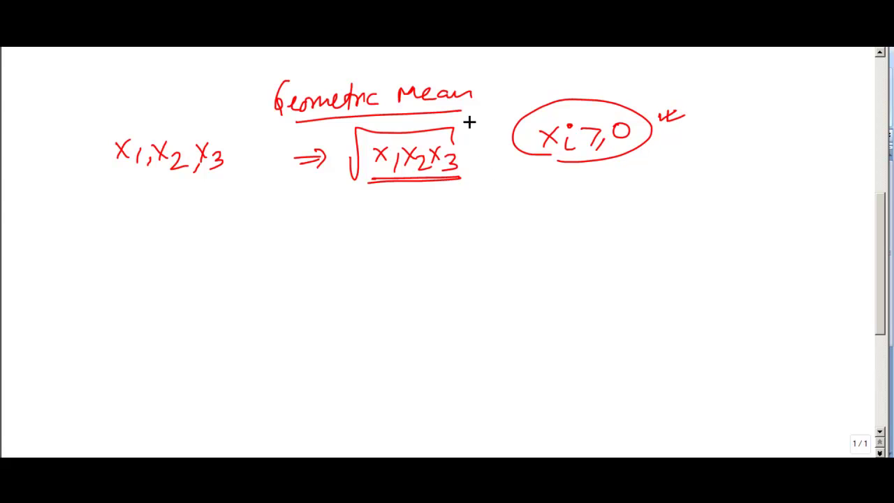
{"action": "mouse_move", "coordinate": [575, 170]}
{"action": "left_mouse_down"}
{"action": "mouse_move", "coordinate": [628, 183]}
{"action": "mouse_move", "coordinate": [646, 171]}
{"action": "mouse_move", "coordinate": [549, 187]}
{"action": "left_mouse_up"}
{"action": "mouse_move", "coordinate": [736, 166]}
{"action": "left_mouse_down"}
{"action": "mouse_move", "coordinate": [770, 152]}
{"action": "mouse_move", "coordinate": [816, 150]}
{"action": "mouse_move", "coordinate": [769, 177]}
{"action": "mouse_move", "coordinate": [787, 202]}
{"action": "mouse_move", "coordinate": [804, 186]}
{"action": "left_mouse_up"}
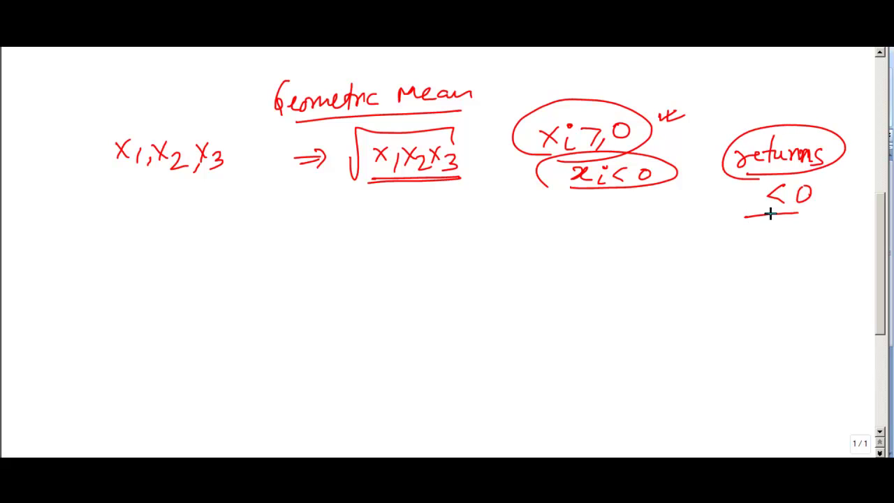
{"action": "left_click_drag", "start_coordinate": [747, 218], "coordinate": [829, 209]}
{"action": "left_click_drag", "start_coordinate": [361, 115], "coordinate": [458, 190]}
{"action": "left_click_drag", "start_coordinate": [443, 114], "coordinate": [361, 183]}
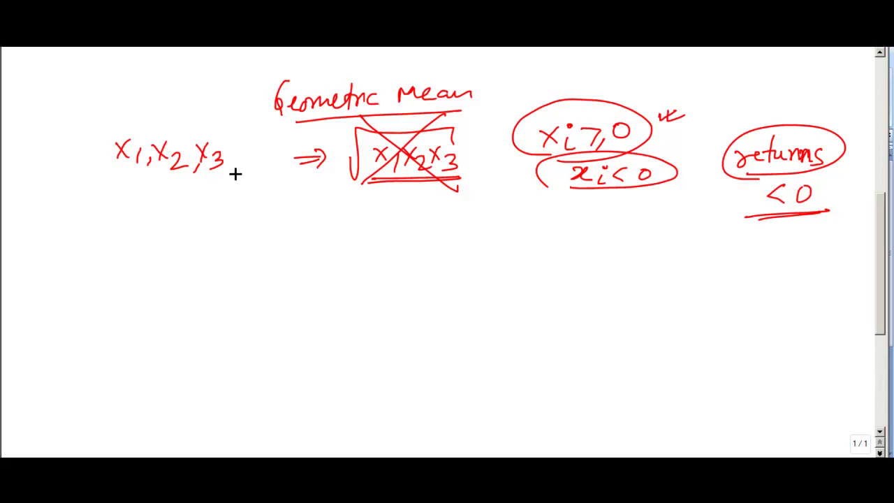
Step: Tick the Geometric Mean heading, then write 'Arithmetic mean' and cross it out
{"action": "mouse_move", "coordinate": [235, 90]}
{"action": "left_mouse_down"}
{"action": "mouse_move", "coordinate": [246, 79]}
{"action": "mouse_move", "coordinate": [266, 79]}
{"action": "left_mouse_up"}
{"action": "mouse_move", "coordinate": [70, 78]}
{"action": "left_mouse_down"}
{"action": "mouse_move", "coordinate": [94, 88]}
{"action": "mouse_move", "coordinate": [151, 84]}
{"action": "mouse_move", "coordinate": [118, 109]}
{"action": "mouse_move", "coordinate": [164, 104]}
{"action": "left_mouse_up"}
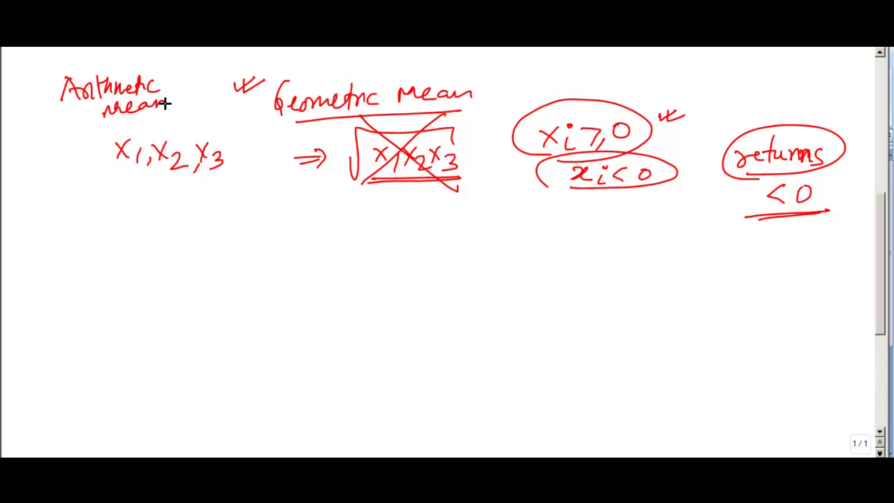
{"action": "left_click_drag", "start_coordinate": [124, 80], "coordinate": [164, 119]}
{"action": "left_click_drag", "start_coordinate": [160, 74], "coordinate": [102, 132]}
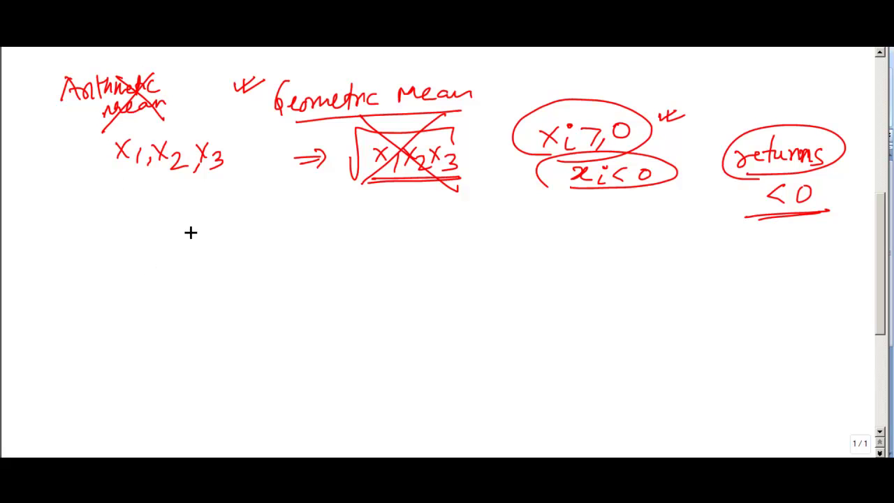
Step: Draw a horizontal timeline with its start labelled t = 0 and 1st Jan 20X1
{"action": "mouse_move", "coordinate": [233, 243]}
{"action": "left_mouse_down"}
{"action": "mouse_move", "coordinate": [233, 276]}
{"action": "mouse_move", "coordinate": [483, 244]}
{"action": "mouse_move", "coordinate": [491, 264]}
{"action": "left_mouse_up"}
{"action": "left_click_drag", "start_coordinate": [233, 264], "coordinate": [238, 254]}
{"action": "mouse_move", "coordinate": [207, 292]}
{"action": "left_mouse_down"}
{"action": "mouse_move", "coordinate": [209, 316]}
{"action": "mouse_move", "coordinate": [213, 301]}
{"action": "left_mouse_up"}
{"action": "left_click_drag", "start_coordinate": [219, 302], "coordinate": [240, 296]}
{"action": "left_click_drag", "start_coordinate": [204, 326], "coordinate": [247, 322]}
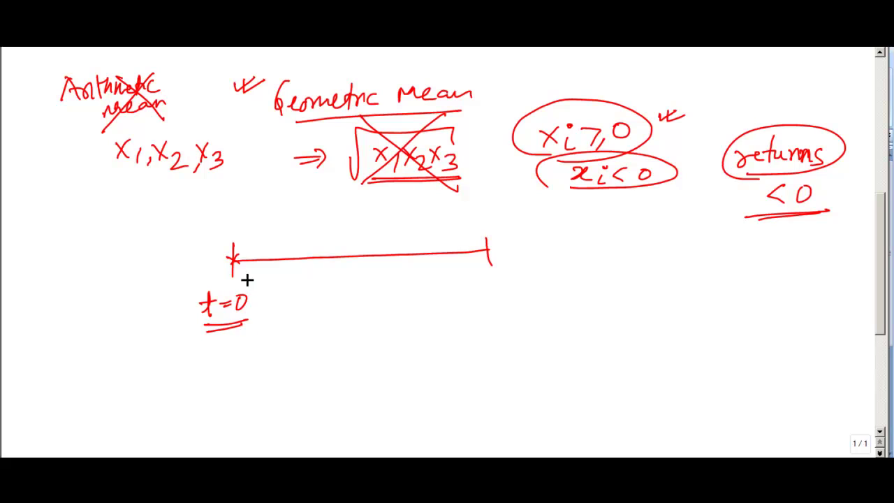
{"action": "left_click_drag", "start_coordinate": [232, 258], "coordinate": [234, 259]}
{"action": "left_click_drag", "start_coordinate": [188, 352], "coordinate": [186, 363]}
{"action": "mouse_move", "coordinate": [202, 345]}
{"action": "left_mouse_down"}
{"action": "mouse_move", "coordinate": [195, 355]}
{"action": "mouse_move", "coordinate": [202, 357]}
{"action": "left_mouse_up"}
{"action": "mouse_move", "coordinate": [198, 349]}
{"action": "left_mouse_down"}
{"action": "mouse_move", "coordinate": [222, 362]}
{"action": "mouse_move", "coordinate": [296, 350]}
{"action": "mouse_move", "coordinate": [296, 363]}
{"action": "left_mouse_up"}
{"action": "left_click_drag", "start_coordinate": [252, 382], "coordinate": [307, 373]}
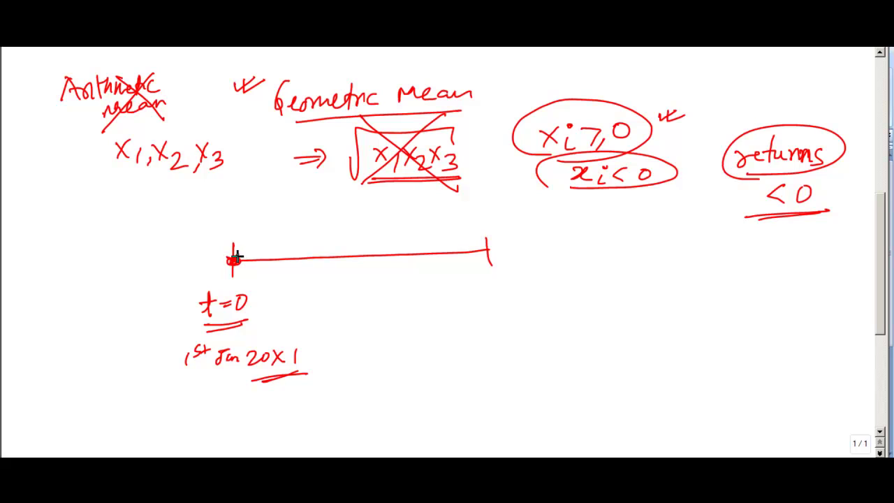
Step: Draw the first-year arc labelled 100%, growing $100 to a circled $200
{"action": "mouse_move", "coordinate": [236, 257]}
{"action": "left_mouse_down"}
{"action": "mouse_move", "coordinate": [302, 224]}
{"action": "mouse_move", "coordinate": [363, 254]}
{"action": "mouse_move", "coordinate": [362, 287]}
{"action": "left_mouse_up"}
{"action": "mouse_move", "coordinate": [269, 204]}
{"action": "left_mouse_down"}
{"action": "mouse_move", "coordinate": [267, 219]}
{"action": "mouse_move", "coordinate": [291, 203]}
{"action": "mouse_move", "coordinate": [312, 221]}
{"action": "mouse_move", "coordinate": [264, 226]}
{"action": "left_mouse_up"}
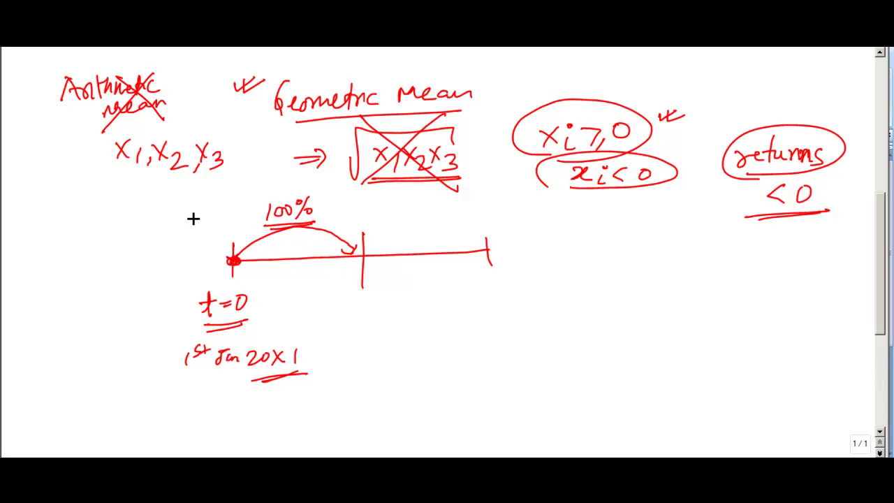
{"action": "mouse_move", "coordinate": [183, 229]}
{"action": "left_mouse_down"}
{"action": "mouse_move", "coordinate": [182, 256]}
{"action": "mouse_move", "coordinate": [222, 235]}
{"action": "mouse_move", "coordinate": [218, 246]}
{"action": "left_mouse_up"}
{"action": "left_click_drag", "start_coordinate": [186, 259], "coordinate": [221, 250]}
{"action": "mouse_move", "coordinate": [355, 305]}
{"action": "left_mouse_down"}
{"action": "mouse_move", "coordinate": [409, 314]}
{"action": "mouse_move", "coordinate": [352, 329]}
{"action": "left_mouse_up"}
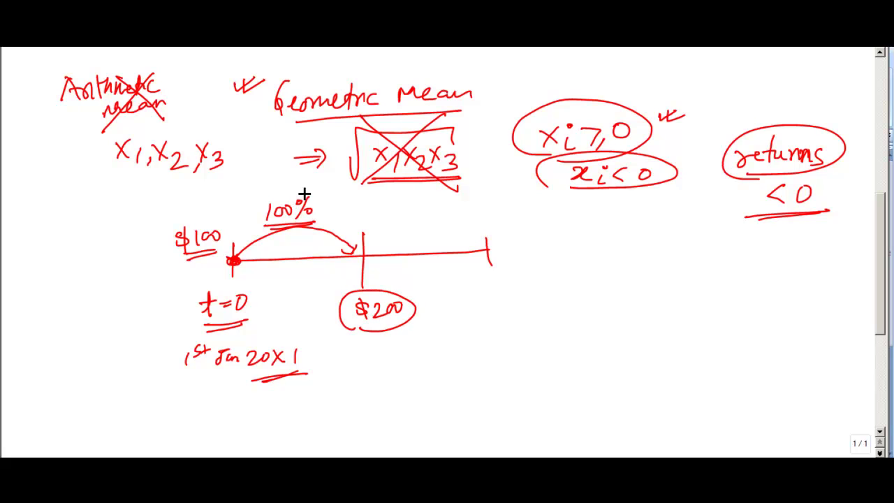
{"action": "mouse_move", "coordinate": [305, 193]}
{"action": "left_mouse_down"}
{"action": "mouse_move", "coordinate": [263, 225]}
{"action": "mouse_move", "coordinate": [308, 186]}
{"action": "left_mouse_up"}
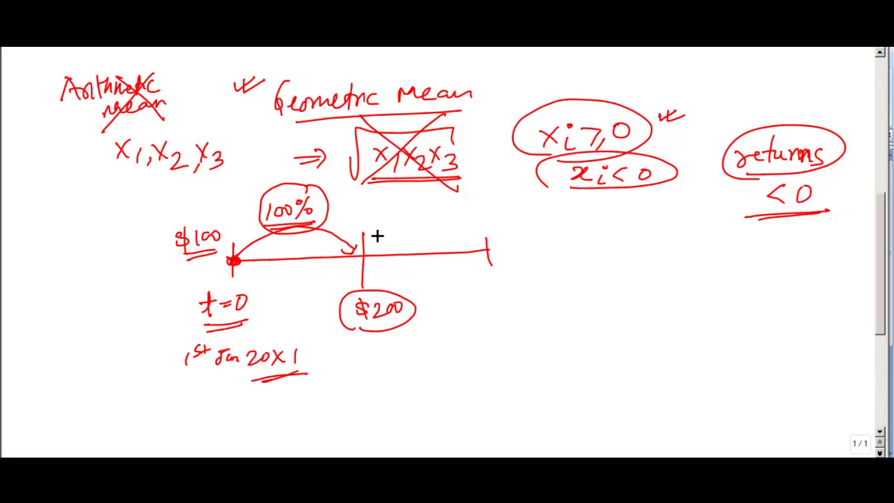
Step: Draw the second-year arc labelled -50% back to $100 and link both circled $100 amounts
{"action": "mouse_move", "coordinate": [370, 247]}
{"action": "left_mouse_down"}
{"action": "mouse_move", "coordinate": [415, 205]}
{"action": "mouse_move", "coordinate": [471, 240]}
{"action": "left_mouse_up"}
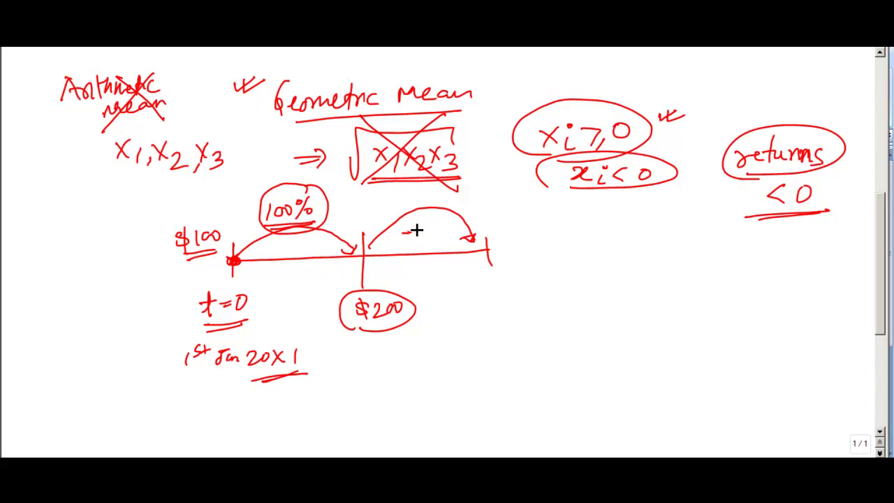
{"action": "mouse_move", "coordinate": [422, 226]}
{"action": "left_mouse_down"}
{"action": "mouse_move", "coordinate": [451, 219]}
{"action": "mouse_move", "coordinate": [445, 236]}
{"action": "mouse_move", "coordinate": [426, 244]}
{"action": "mouse_move", "coordinate": [450, 240]}
{"action": "left_mouse_up"}
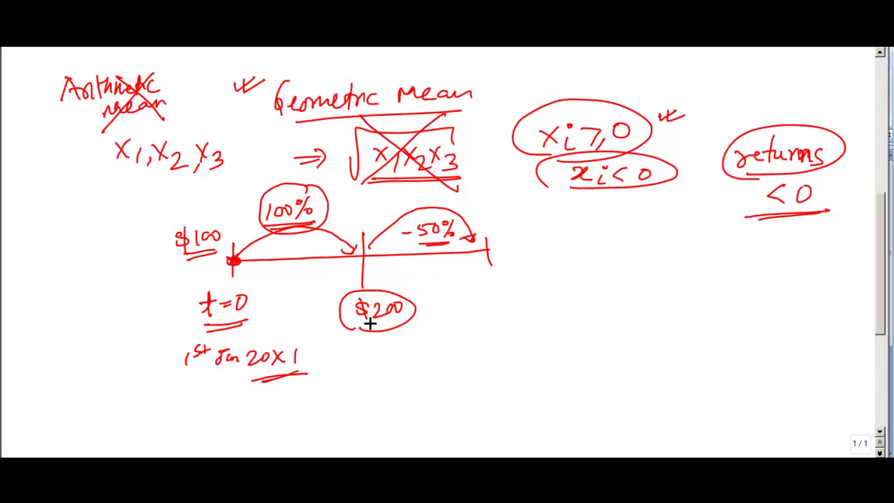
{"action": "mouse_move", "coordinate": [405, 292]}
{"action": "left_mouse_down"}
{"action": "mouse_move", "coordinate": [335, 302]}
{"action": "mouse_move", "coordinate": [375, 340]}
{"action": "mouse_move", "coordinate": [413, 291]}
{"action": "left_mouse_up"}
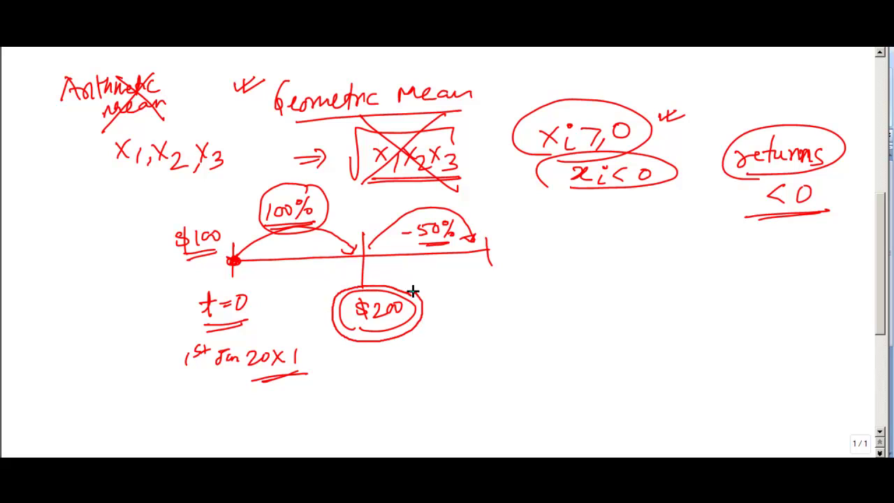
{"action": "left_click_drag", "start_coordinate": [488, 281], "coordinate": [478, 297]}
{"action": "mouse_move", "coordinate": [483, 277]}
{"action": "left_mouse_down"}
{"action": "mouse_move", "coordinate": [482, 301]}
{"action": "mouse_move", "coordinate": [520, 288]}
{"action": "left_mouse_up"}
{"action": "mouse_move", "coordinate": [530, 278]}
{"action": "left_mouse_down"}
{"action": "mouse_move", "coordinate": [471, 303]}
{"action": "mouse_move", "coordinate": [532, 281]}
{"action": "left_mouse_up"}
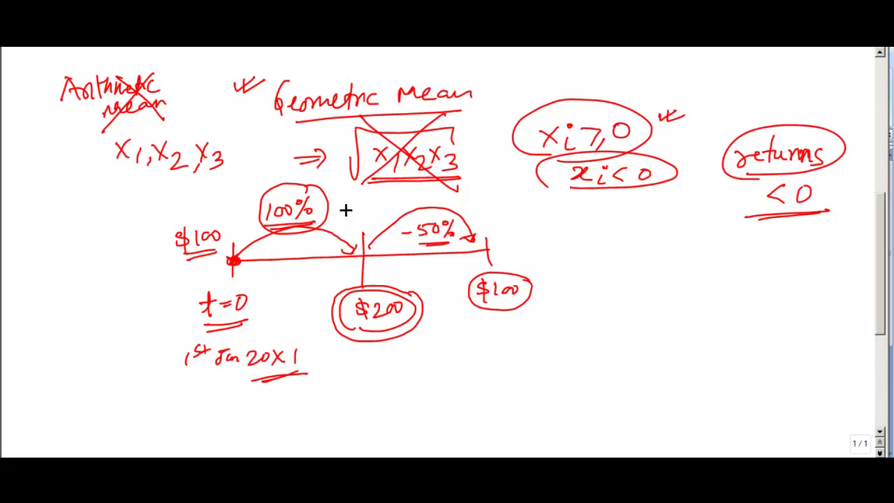
{"action": "mouse_move", "coordinate": [201, 209]}
{"action": "left_mouse_down"}
{"action": "mouse_move", "coordinate": [172, 213]}
{"action": "mouse_move", "coordinate": [197, 266]}
{"action": "mouse_move", "coordinate": [185, 203]}
{"action": "mouse_move", "coordinate": [164, 213]}
{"action": "left_mouse_up"}
{"action": "mouse_move", "coordinate": [187, 267]}
{"action": "left_mouse_down"}
{"action": "mouse_move", "coordinate": [174, 369]}
{"action": "mouse_move", "coordinate": [379, 375]}
{"action": "mouse_move", "coordinate": [490, 309]}
{"action": "mouse_move", "coordinate": [494, 317]}
{"action": "mouse_move", "coordinate": [526, 299]}
{"action": "mouse_move", "coordinate": [476, 324]}
{"action": "left_mouse_up"}
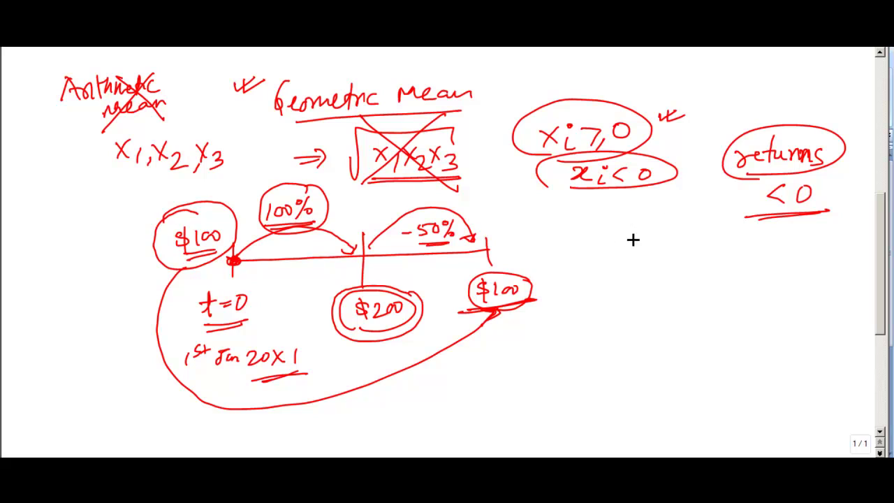
Step: Write 'logical way: Avg return ⇒ 0%' and re-circle both $100 amounts
{"action": "mouse_move", "coordinate": [633, 245]}
{"action": "left_mouse_down"}
{"action": "mouse_move", "coordinate": [658, 254]}
{"action": "mouse_move", "coordinate": [703, 236]}
{"action": "mouse_move", "coordinate": [733, 238]}
{"action": "mouse_move", "coordinate": [754, 239]}
{"action": "mouse_move", "coordinate": [755, 253]}
{"action": "left_mouse_up"}
{"action": "mouse_move", "coordinate": [660, 266]}
{"action": "left_mouse_down"}
{"action": "mouse_move", "coordinate": [719, 258]}
{"action": "mouse_move", "coordinate": [656, 267]}
{"action": "left_mouse_up"}
{"action": "mouse_move", "coordinate": [625, 301]}
{"action": "left_mouse_down"}
{"action": "mouse_move", "coordinate": [654, 289]}
{"action": "mouse_move", "coordinate": [724, 289]}
{"action": "left_mouse_up"}
{"action": "left_click_drag", "start_coordinate": [650, 307], "coordinate": [723, 299]}
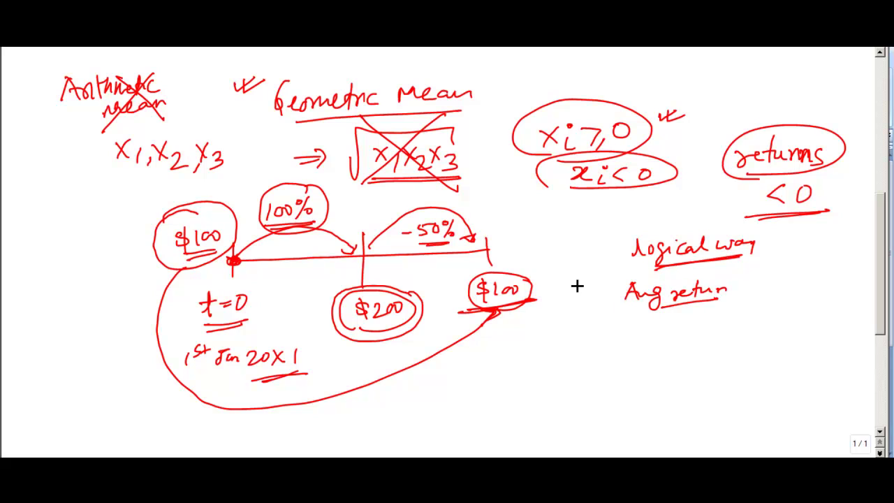
{"action": "mouse_move", "coordinate": [193, 211]}
{"action": "left_mouse_down"}
{"action": "mouse_move", "coordinate": [235, 231]}
{"action": "mouse_move", "coordinate": [210, 207]}
{"action": "left_mouse_up"}
{"action": "mouse_move", "coordinate": [525, 280]}
{"action": "left_mouse_down"}
{"action": "mouse_move", "coordinate": [505, 320]}
{"action": "mouse_move", "coordinate": [525, 274]}
{"action": "left_mouse_up"}
{"action": "mouse_move", "coordinate": [738, 285]}
{"action": "left_mouse_down"}
{"action": "mouse_move", "coordinate": [767, 288]}
{"action": "mouse_move", "coordinate": [808, 272]}
{"action": "mouse_move", "coordinate": [825, 298]}
{"action": "mouse_move", "coordinate": [817, 302]}
{"action": "mouse_move", "coordinate": [853, 280]}
{"action": "left_mouse_up"}
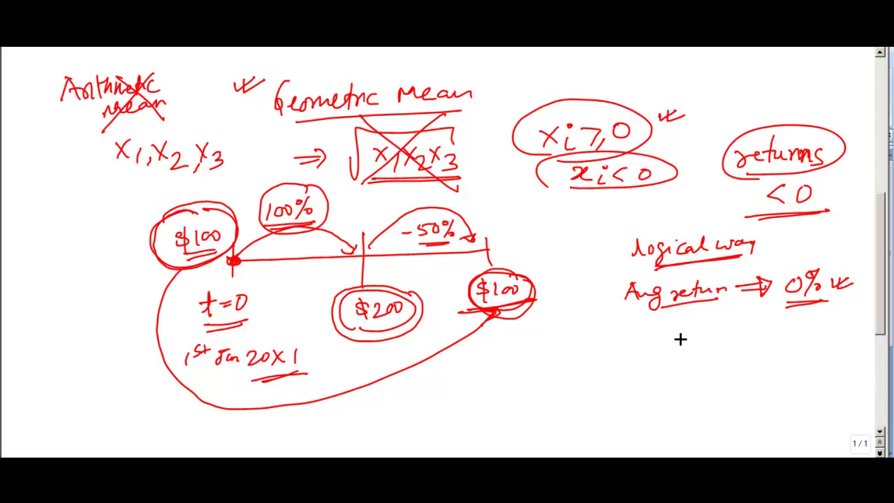
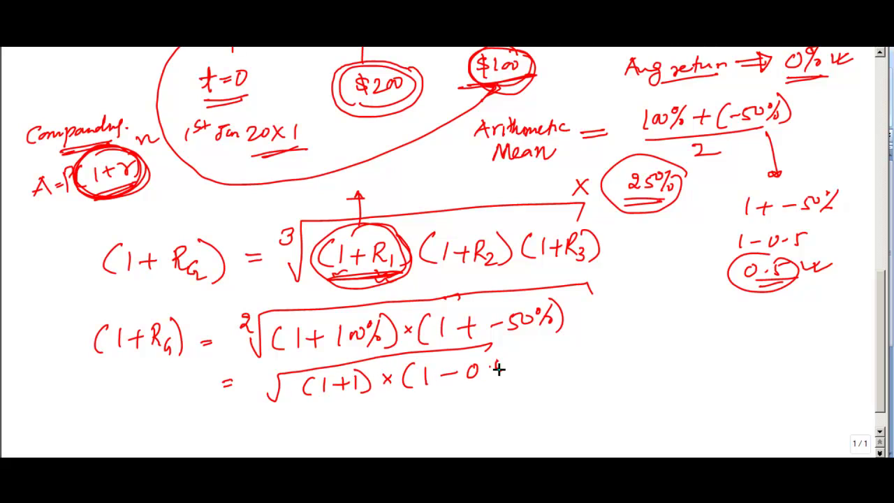
Step: Simplify to √(2×0.5) = √1, circle the 1, and arrow it down to the next line
{"action": "mouse_move", "coordinate": [564, 365]}
{"action": "left_mouse_down"}
{"action": "mouse_move", "coordinate": [625, 352]}
{"action": "mouse_move", "coordinate": [678, 356]}
{"action": "mouse_move", "coordinate": [703, 343]}
{"action": "mouse_move", "coordinate": [755, 347]}
{"action": "mouse_move", "coordinate": [789, 332]}
{"action": "mouse_move", "coordinate": [783, 356]}
{"action": "mouse_move", "coordinate": [781, 310]}
{"action": "mouse_move", "coordinate": [798, 322]}
{"action": "left_mouse_up"}
{"action": "mouse_move", "coordinate": [767, 365]}
{"action": "left_mouse_down"}
{"action": "mouse_move", "coordinate": [686, 392]}
{"action": "mouse_move", "coordinate": [511, 417]}
{"action": "mouse_move", "coordinate": [519, 428]}
{"action": "left_mouse_up"}
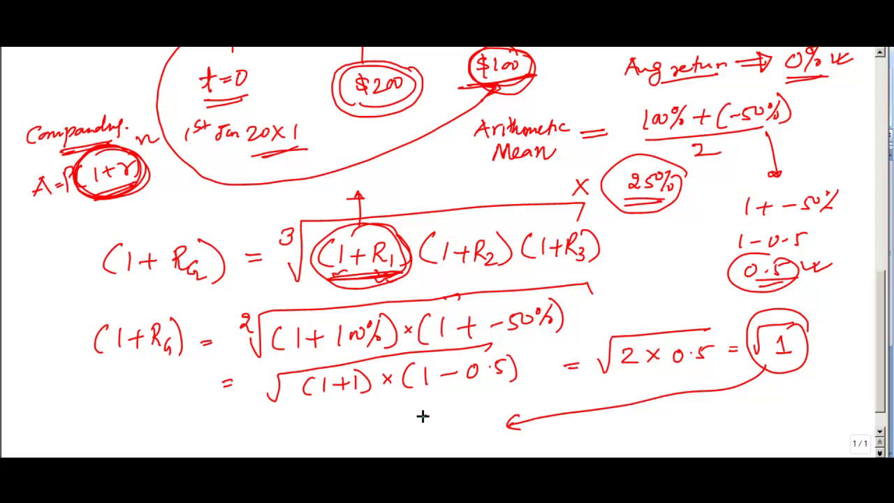
{"action": "left_click_drag", "start_coordinate": [429, 409], "coordinate": [431, 426]}
{"action": "mouse_move", "coordinate": [239, 411]}
{"action": "left_mouse_down"}
{"action": "mouse_move", "coordinate": [225, 423]}
{"action": "mouse_move", "coordinate": [283, 422]}
{"action": "mouse_move", "coordinate": [293, 436]}
{"action": "mouse_move", "coordinate": [345, 424]}
{"action": "left_mouse_up"}
Step: Write (1+RG) = 1, so RG = 0, concluding a 0% geometric mean return
{"action": "scroll", "coordinate": [389, 419], "scroll_direction": "down", "scroll_amount": 2}
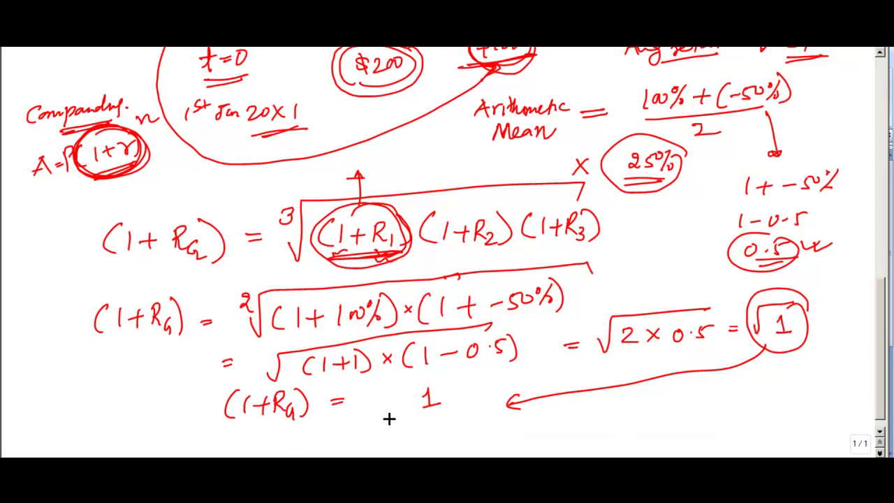
{"action": "left_click", "coordinate": [281, 436]}
{"action": "mouse_move", "coordinate": [283, 417]}
{"action": "left_mouse_down"}
{"action": "mouse_move", "coordinate": [322, 407]}
{"action": "mouse_move", "coordinate": [384, 419]}
{"action": "mouse_move", "coordinate": [479, 410]}
{"action": "mouse_move", "coordinate": [473, 427]}
{"action": "left_mouse_up"}
{"action": "left_click_drag", "start_coordinate": [526, 399], "coordinate": [620, 393]}
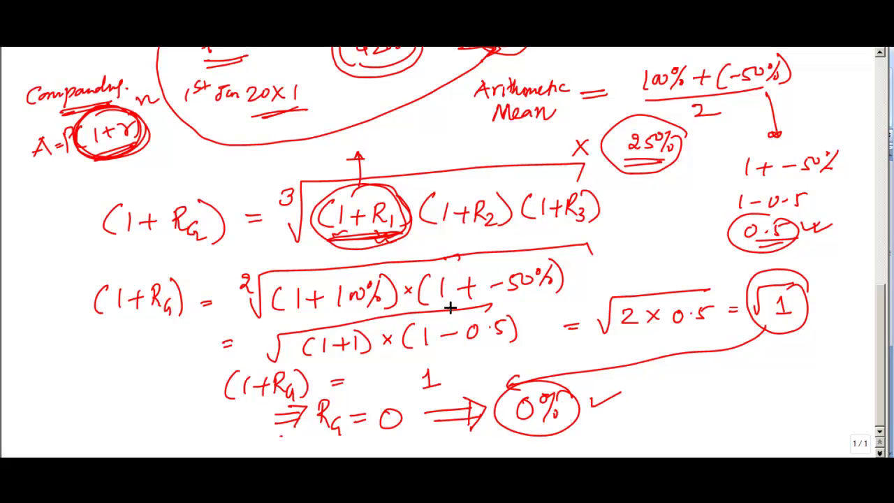
Step: Circle the 0% result and the Avg return label, adding an emphasis stroke above 0%
{"action": "scroll", "coordinate": [597, 225], "scroll_direction": "up", "scroll_amount": 1}
{"action": "scroll", "coordinate": [638, 203], "scroll_direction": "up", "scroll_amount": 5}
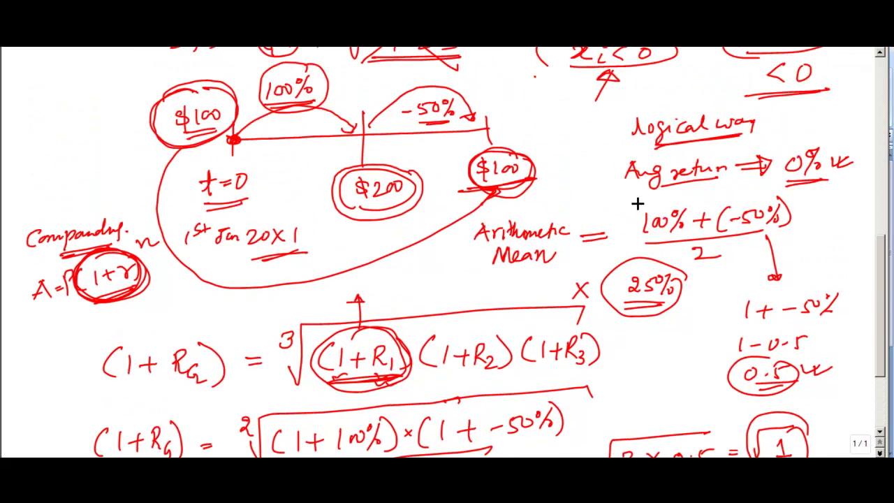
{"action": "mouse_move", "coordinate": [805, 138]}
{"action": "left_mouse_down"}
{"action": "mouse_move", "coordinate": [764, 140]}
{"action": "mouse_move", "coordinate": [811, 134]}
{"action": "left_mouse_up"}
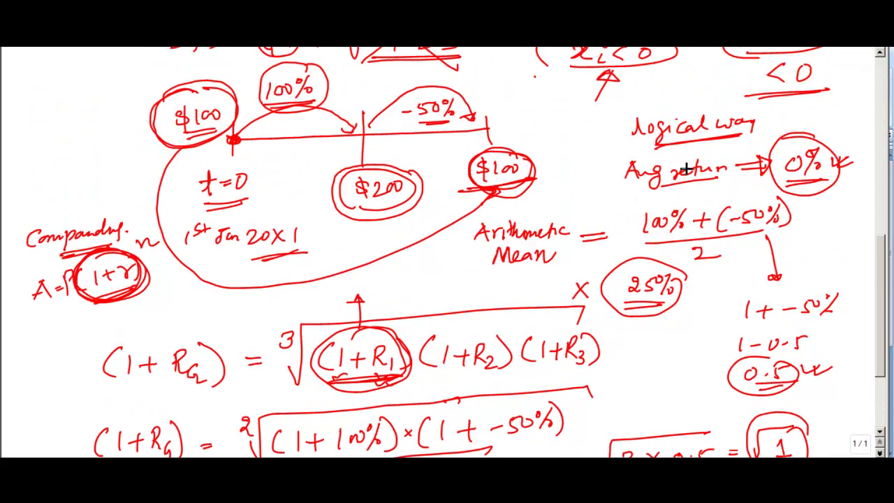
{"action": "mouse_move", "coordinate": [729, 163]}
{"action": "left_mouse_down"}
{"action": "mouse_move", "coordinate": [688, 196]}
{"action": "mouse_move", "coordinate": [732, 163]}
{"action": "left_mouse_up"}
{"action": "left_click_drag", "start_coordinate": [818, 131], "coordinate": [842, 128]}
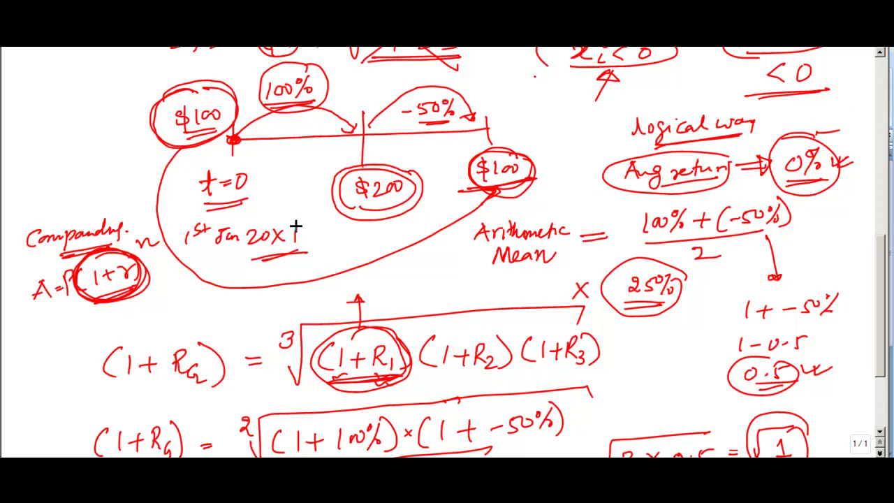
Step: Tick above the Geometric Mean heading, then return to the working below
{"action": "scroll", "coordinate": [332, 167], "scroll_direction": "up", "scroll_amount": 1}
{"action": "scroll", "coordinate": [331, 168], "scroll_direction": "up", "scroll_amount": 5}
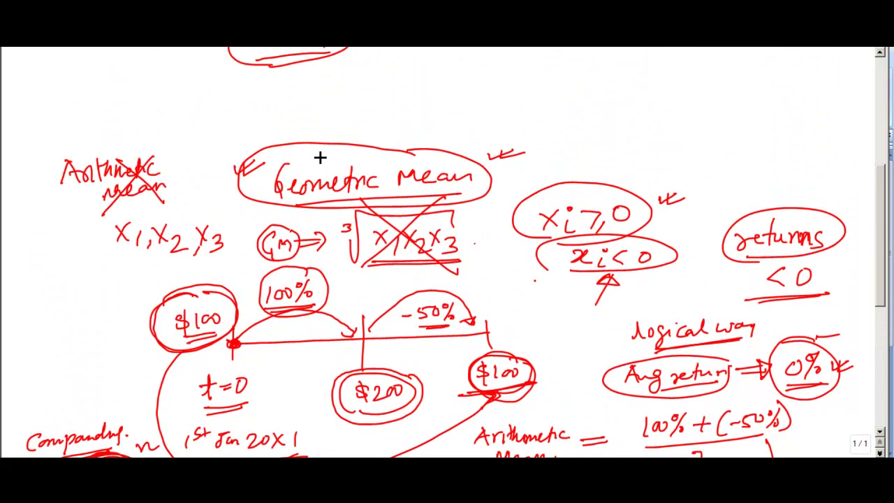
{"action": "mouse_move", "coordinate": [315, 153]}
{"action": "left_mouse_down"}
{"action": "mouse_move", "coordinate": [363, 135]}
{"action": "mouse_move", "coordinate": [357, 145]}
{"action": "left_mouse_up"}
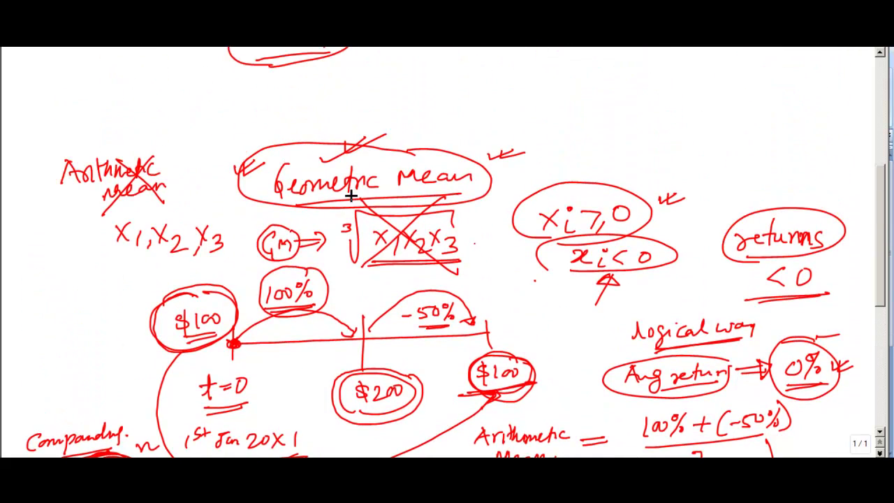
{"action": "scroll", "coordinate": [451, 119], "scroll_direction": "down", "scroll_amount": 1}
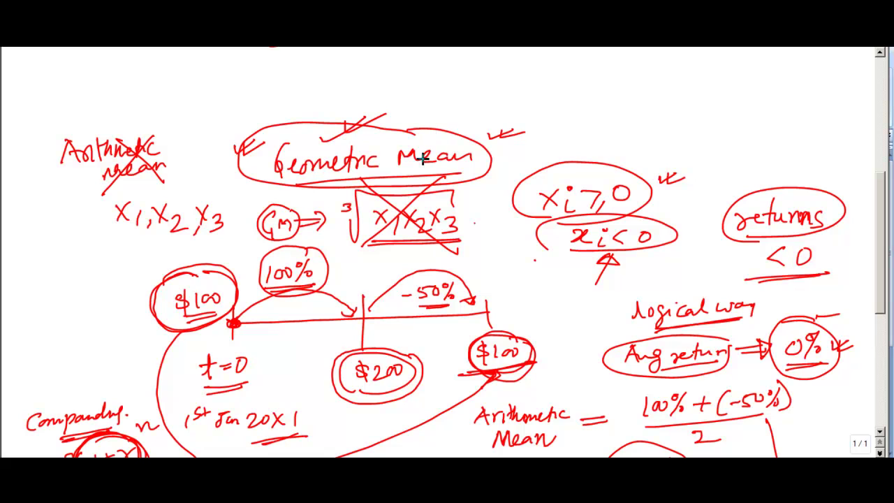
{"action": "scroll", "coordinate": [419, 150], "scroll_direction": "up", "scroll_amount": 1}
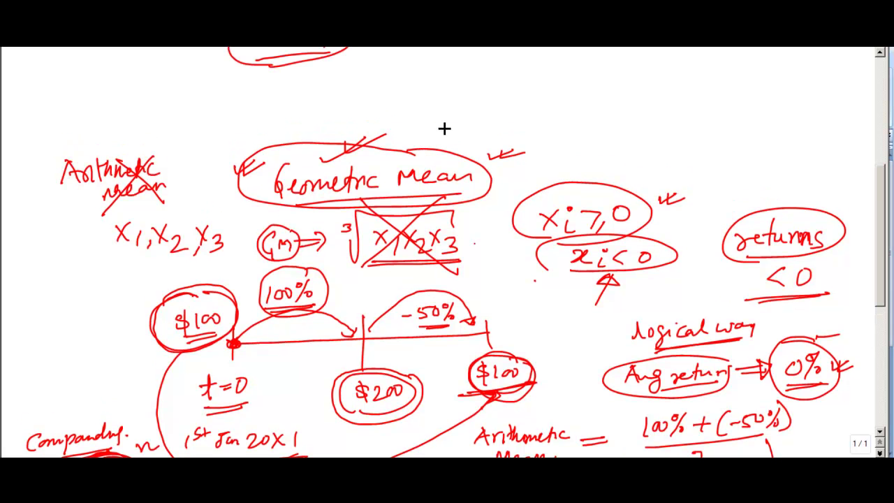
{"action": "scroll", "coordinate": [452, 124], "scroll_direction": "down", "scroll_amount": 15}
Step: On the blank second page, write 1+R1 and circle it
{"action": "scroll", "coordinate": [443, 140], "scroll_direction": "down", "scroll_amount": 14}
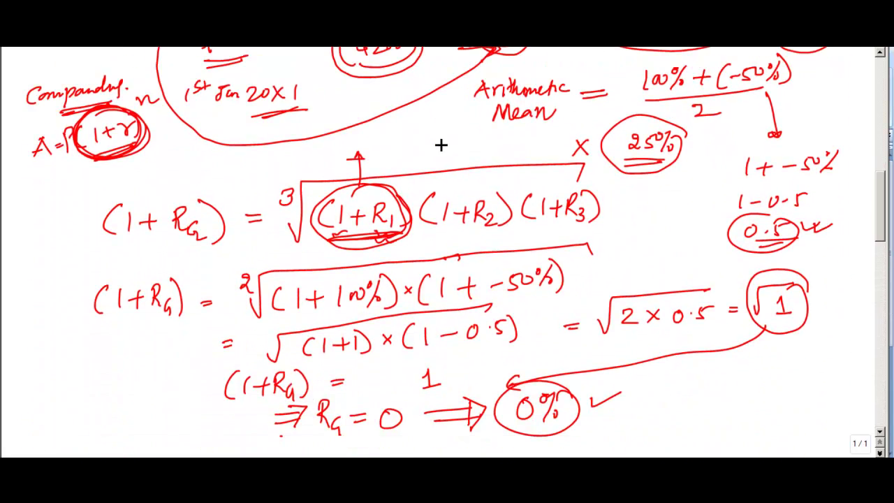
{"action": "scroll", "coordinate": [436, 147], "scroll_direction": "up", "scroll_amount": 5}
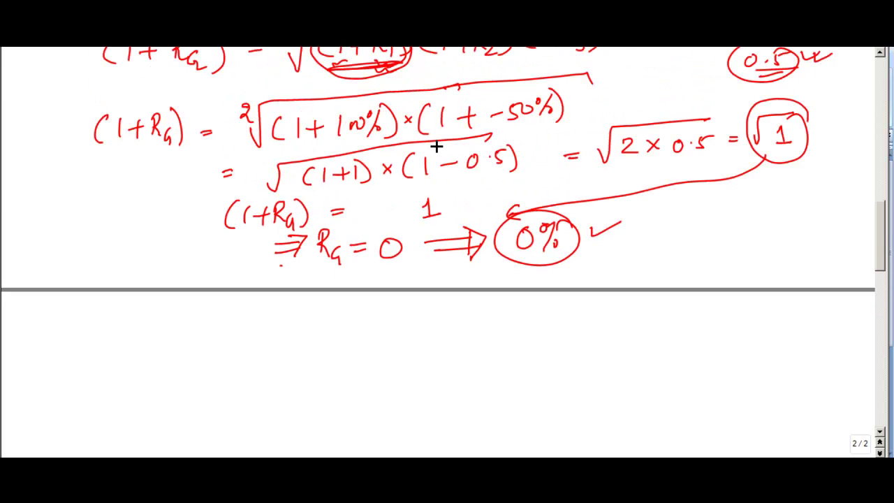
{"action": "scroll", "coordinate": [334, 126], "scroll_direction": "up", "scroll_amount": 1}
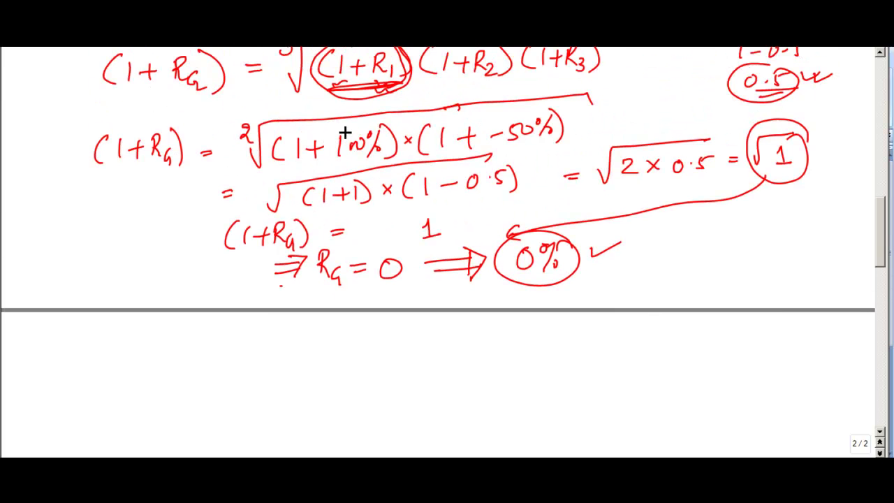
{"action": "scroll", "coordinate": [332, 130], "scroll_direction": "up", "scroll_amount": 2}
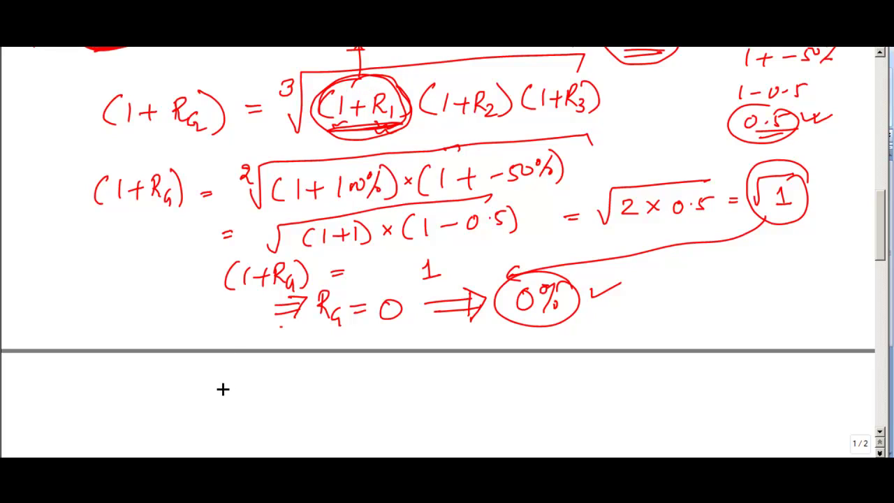
{"action": "mouse_move", "coordinate": [210, 388]}
{"action": "left_mouse_down"}
{"action": "mouse_move", "coordinate": [210, 405]}
{"action": "mouse_move", "coordinate": [239, 398]}
{"action": "left_mouse_up"}
{"action": "left_click_drag", "start_coordinate": [231, 390], "coordinate": [230, 405]}
{"action": "mouse_move", "coordinate": [246, 388]}
{"action": "left_mouse_down"}
{"action": "mouse_move", "coordinate": [246, 406]}
{"action": "mouse_move", "coordinate": [263, 407]}
{"action": "left_mouse_up"}
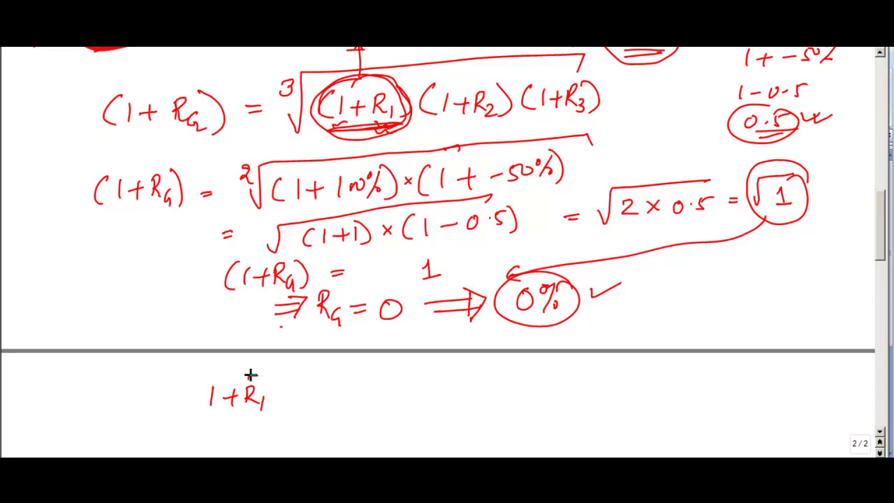
{"action": "mouse_move", "coordinate": [265, 375]}
{"action": "left_mouse_down"}
{"action": "mouse_move", "coordinate": [279, 393]}
{"action": "mouse_move", "coordinate": [276, 381]}
{"action": "left_mouse_up"}
Step: Write (1+R2) beside the circled 1+R1 and circle it too
{"action": "left_click_drag", "start_coordinate": [357, 377], "coordinate": [345, 404]}
{"action": "left_click_drag", "start_coordinate": [379, 375], "coordinate": [380, 396]}
{"action": "mouse_move", "coordinate": [393, 386]}
{"action": "left_mouse_down"}
{"action": "mouse_move", "coordinate": [409, 385]}
{"action": "mouse_move", "coordinate": [401, 396]}
{"action": "left_mouse_up"}
{"action": "mouse_move", "coordinate": [418, 378]}
{"action": "left_mouse_down"}
{"action": "mouse_move", "coordinate": [452, 371]}
{"action": "mouse_move", "coordinate": [452, 400]}
{"action": "left_mouse_up"}
{"action": "mouse_move", "coordinate": [452, 400]}
{"action": "left_mouse_down"}
{"action": "mouse_move", "coordinate": [344, 388]}
{"action": "mouse_move", "coordinate": [465, 378]}
{"action": "left_mouse_up"}
Step: Write an implies arrow to Geomean( ), underlining the word Geomean
{"action": "scroll", "coordinate": [320, 415], "scroll_direction": "down", "scroll_amount": 1}
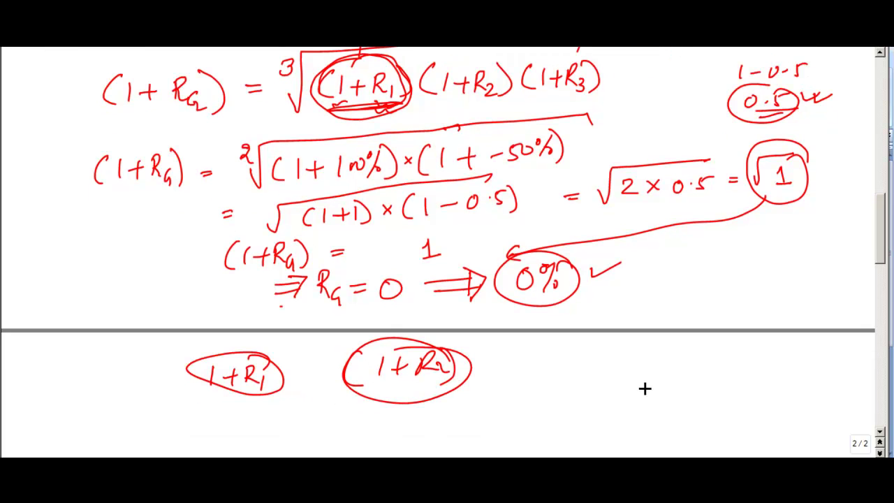
{"action": "mouse_move", "coordinate": [599, 364]}
{"action": "left_mouse_down"}
{"action": "mouse_move", "coordinate": [637, 361]}
{"action": "mouse_move", "coordinate": [640, 375]}
{"action": "left_mouse_up"}
{"action": "mouse_move", "coordinate": [621, 352]}
{"action": "left_mouse_down"}
{"action": "mouse_move", "coordinate": [651, 360]}
{"action": "mouse_move", "coordinate": [633, 397]}
{"action": "left_mouse_up"}
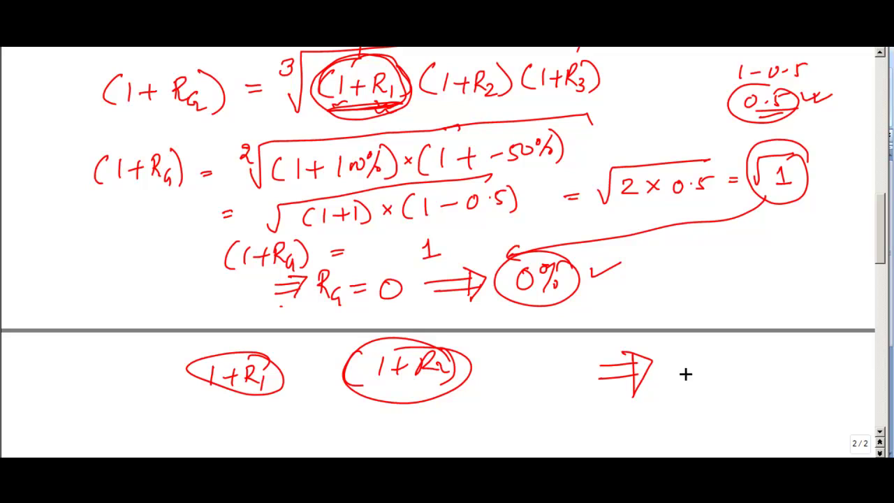
{"action": "mouse_move", "coordinate": [689, 356]}
{"action": "left_mouse_down"}
{"action": "mouse_move", "coordinate": [678, 361]}
{"action": "mouse_move", "coordinate": [691, 379]}
{"action": "mouse_move", "coordinate": [761, 370]}
{"action": "mouse_move", "coordinate": [762, 383]}
{"action": "left_mouse_up"}
{"action": "mouse_move", "coordinate": [667, 404]}
{"action": "left_mouse_down"}
{"action": "mouse_move", "coordinate": [750, 399]}
{"action": "mouse_move", "coordinate": [701, 413]}
{"action": "left_mouse_up"}
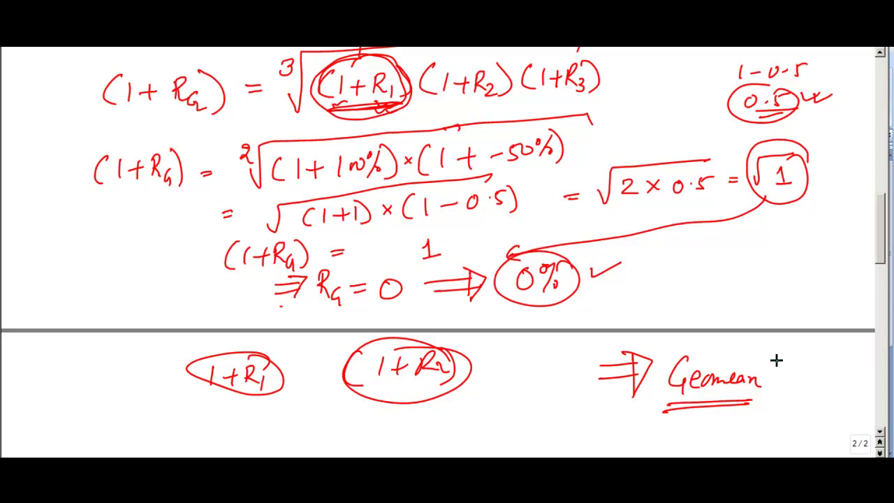
{"action": "mouse_move", "coordinate": [780, 357]}
{"action": "left_mouse_down"}
{"action": "mouse_move", "coordinate": [774, 400]}
{"action": "mouse_move", "coordinate": [790, 398]}
{"action": "left_mouse_up"}
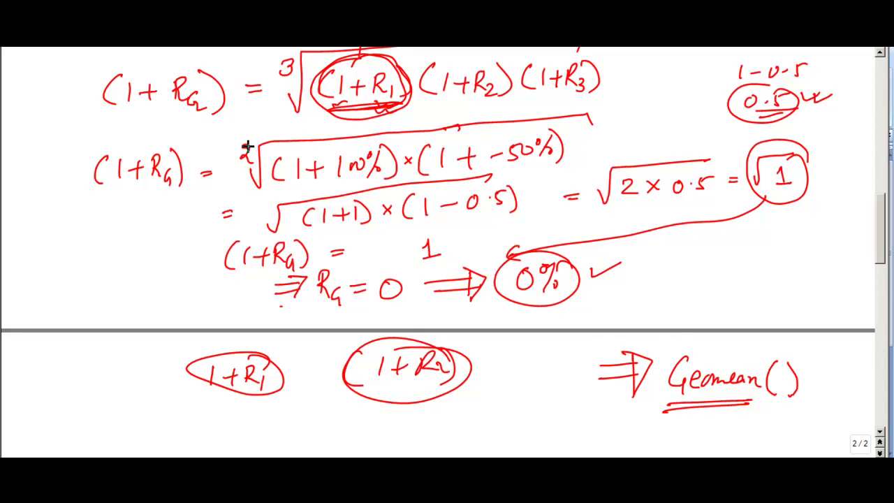
Step: Circle the 1 in (1+RG), append −1, and box the Geomean( ) −1 formula
{"action": "mouse_move", "coordinate": [116, 153]}
{"action": "left_mouse_down"}
{"action": "mouse_move", "coordinate": [94, 180]}
{"action": "mouse_move", "coordinate": [114, 147]}
{"action": "mouse_move", "coordinate": [93, 167]}
{"action": "mouse_move", "coordinate": [114, 230]}
{"action": "mouse_move", "coordinate": [214, 116]}
{"action": "mouse_move", "coordinate": [534, 110]}
{"action": "mouse_move", "coordinate": [640, 124]}
{"action": "mouse_move", "coordinate": [644, 133]}
{"action": "left_mouse_up"}
{"action": "left_click_drag", "start_coordinate": [819, 382], "coordinate": [830, 382]}
{"action": "left_click_drag", "start_coordinate": [838, 362], "coordinate": [841, 391]}
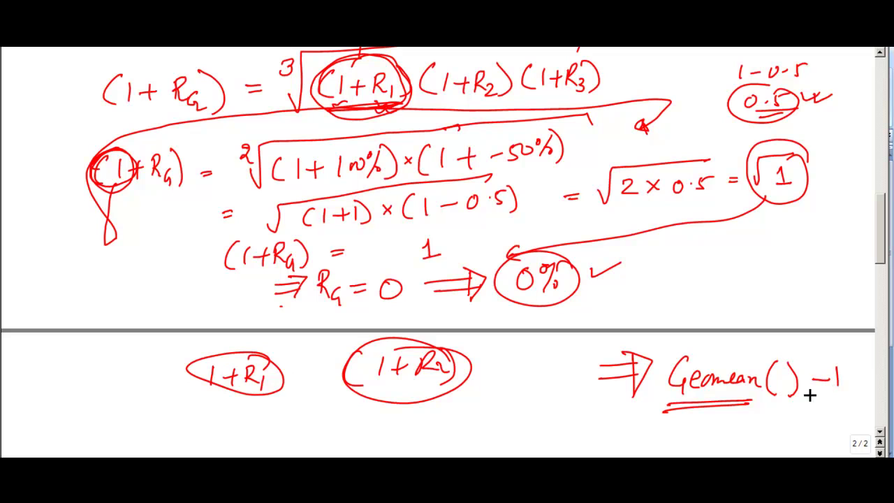
{"action": "mouse_move", "coordinate": [821, 346]}
{"action": "left_mouse_down"}
{"action": "mouse_move", "coordinate": [709, 340]}
{"action": "mouse_move", "coordinate": [748, 413]}
{"action": "mouse_move", "coordinate": [847, 349]}
{"action": "left_mouse_up"}
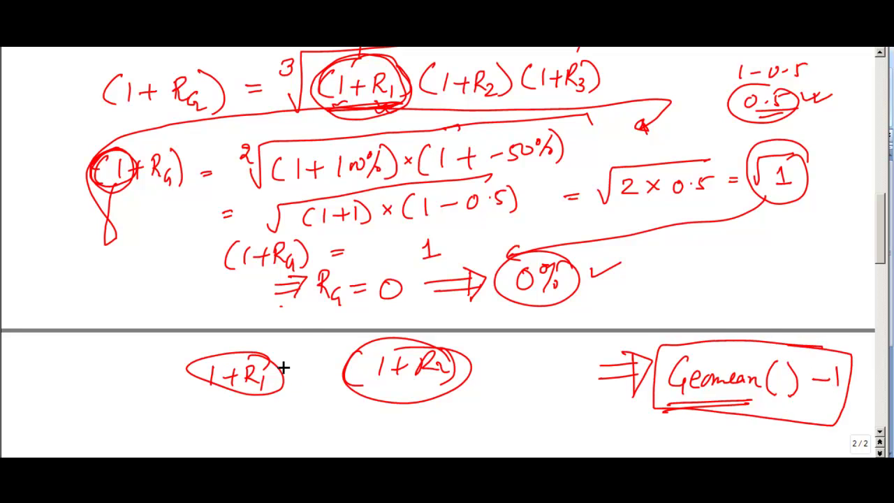
Step: In Excel, enter =1+C3 in E3 and fill it down to E7
{"action": "key", "text": "alt+Tab"}
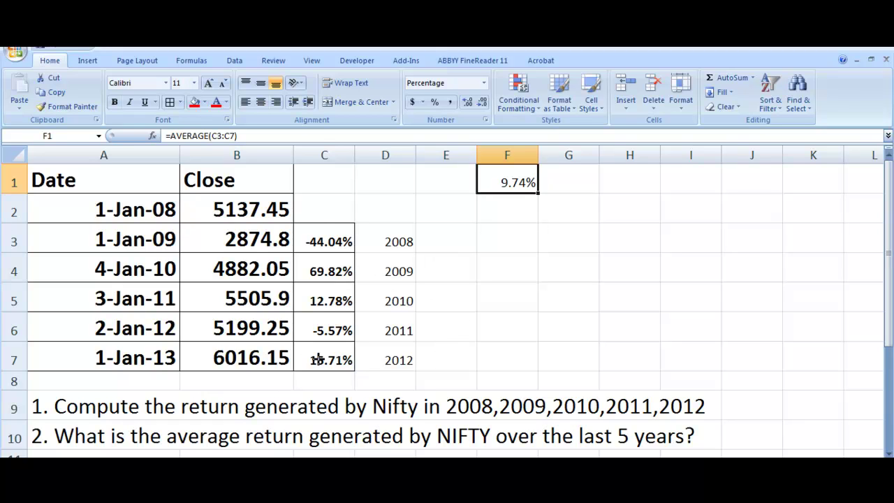
{"action": "left_click", "coordinate": [462, 240]}
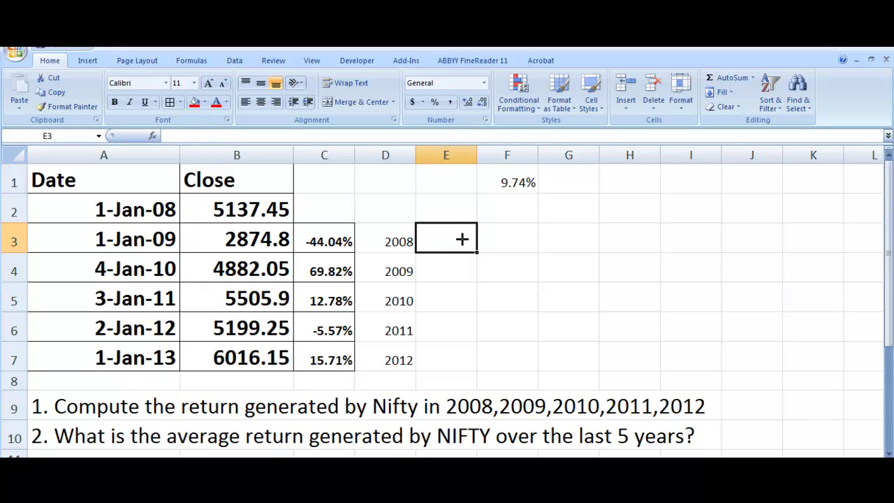
{"action": "type", "text": "="}
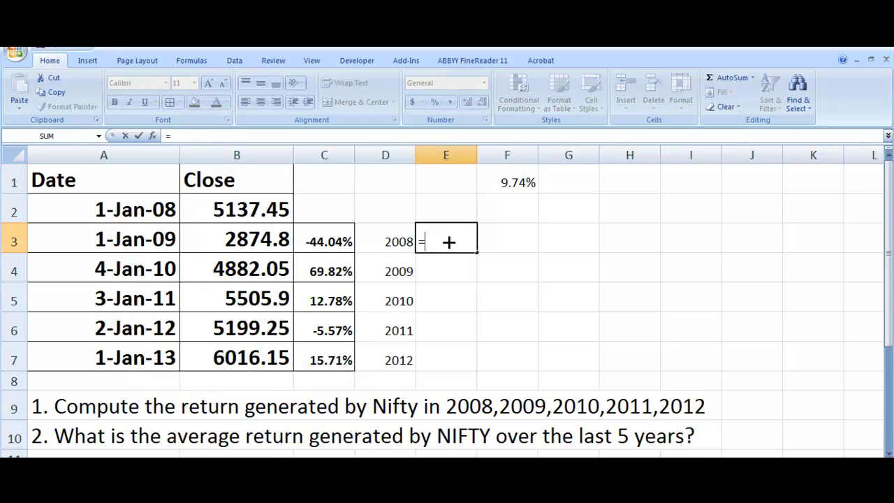
{"action": "type", "text": "1"}
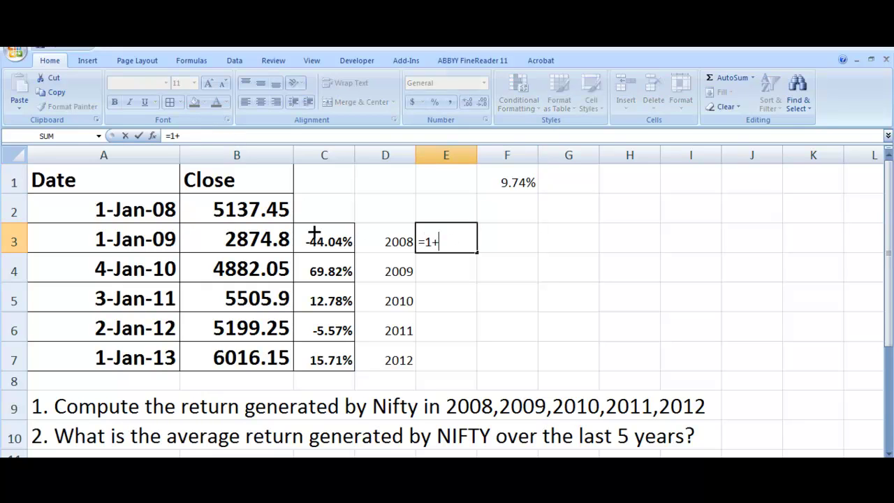
{"action": "type", "text": "+"}
{"action": "left_click", "coordinate": [313, 234]}
{"action": "key", "text": "Return"}
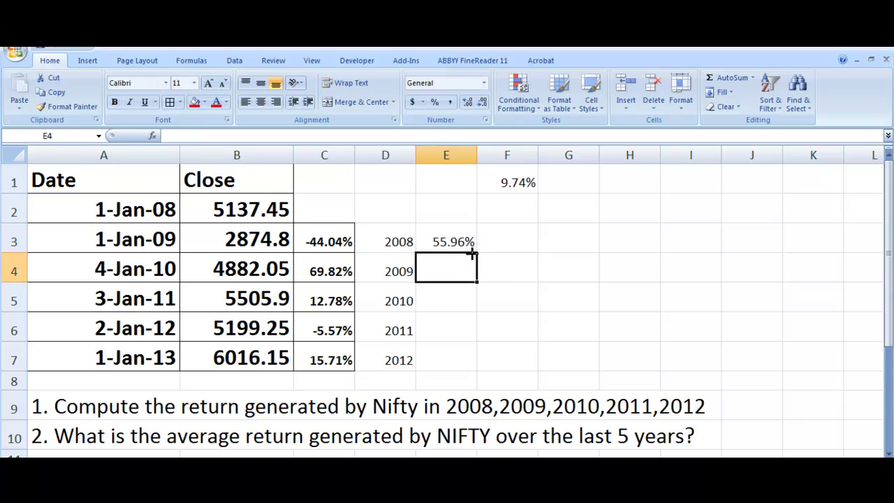
{"action": "key", "text": "Up"}
{"action": "left_click_drag", "start_coordinate": [478, 254], "coordinate": [457, 354]}
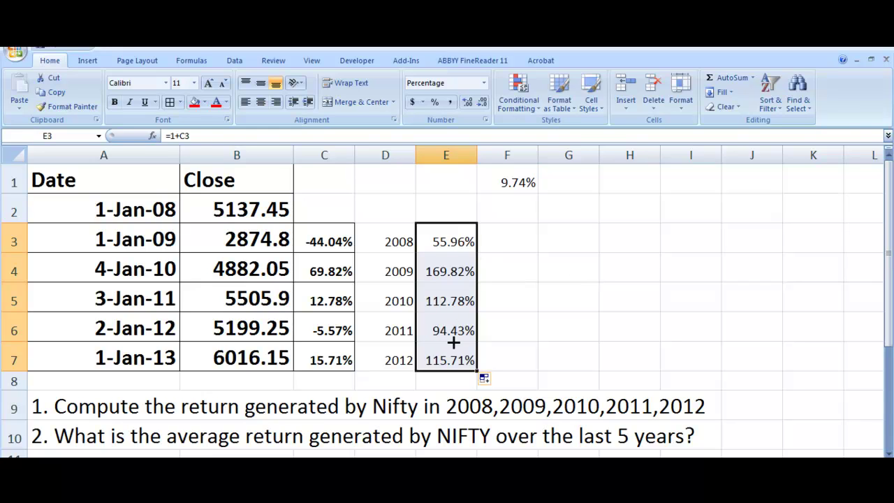
Step: Enter =GEOMEAN(E3,E4,E5,E6,E7) in G3, returning 1.03208
{"action": "left_click", "coordinate": [578, 239]}
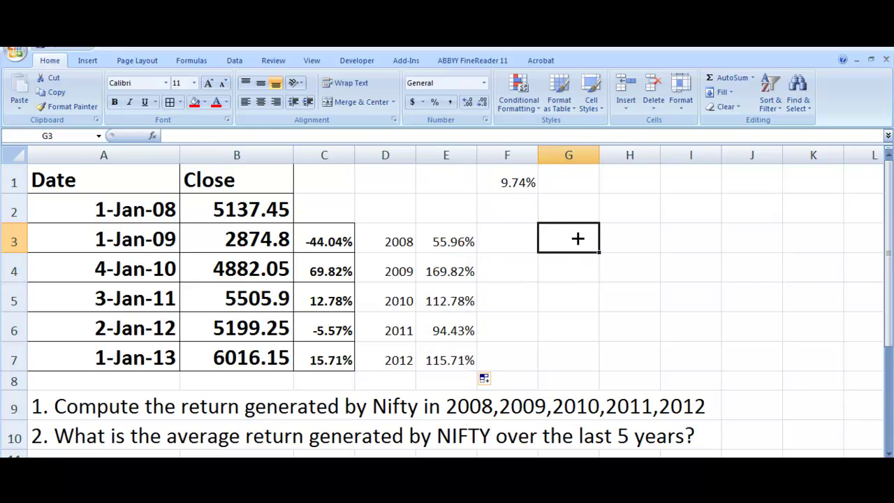
{"action": "type", "text": "=ge"}
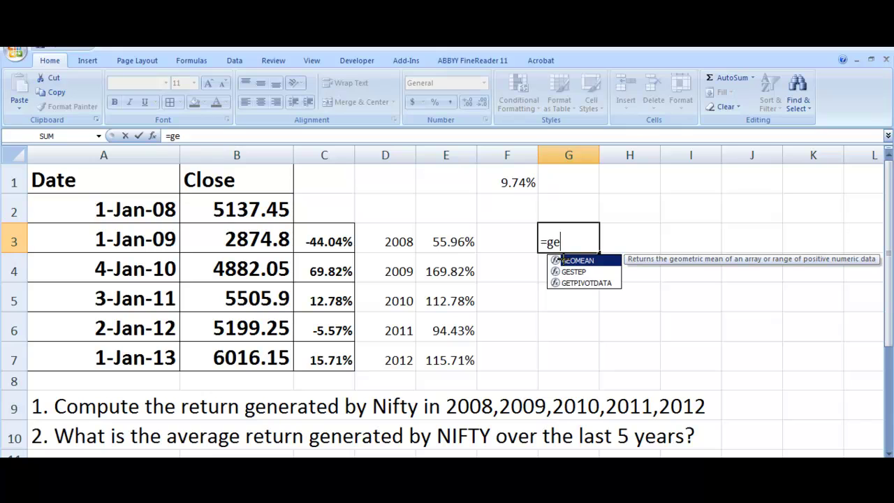
{"action": "double_click", "coordinate": [563, 260]}
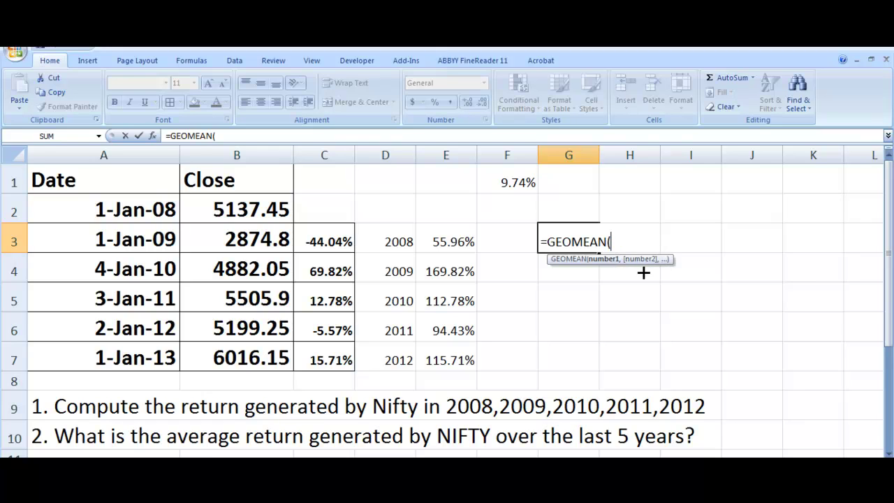
{"action": "left_click", "coordinate": [454, 241]}
{"action": "type", "text": ","}
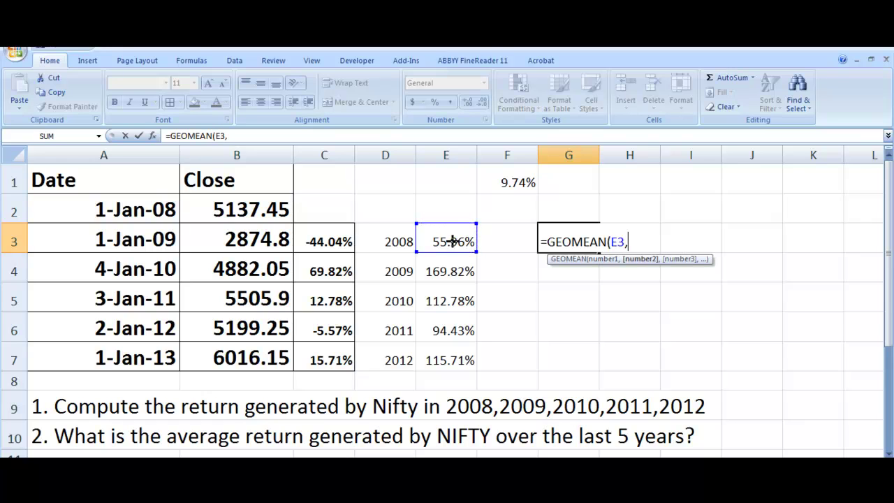
{"action": "left_click", "coordinate": [437, 270]}
{"action": "type", "text": ","}
{"action": "left_click", "coordinate": [452, 305]}
{"action": "type", "text": ","}
{"action": "left_click", "coordinate": [455, 329]}
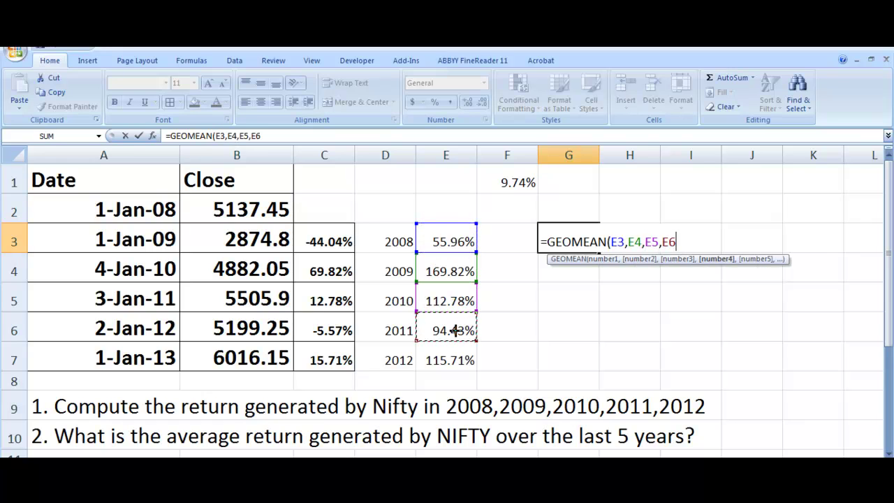
{"action": "type", "text": ","}
{"action": "left_click", "coordinate": [456, 354]}
{"action": "type", "text": ")"}
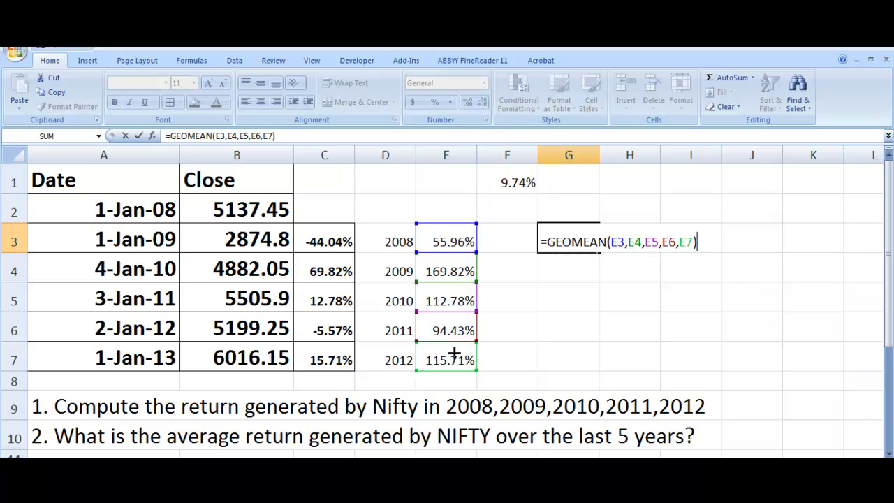
{"action": "key", "text": "Return"}
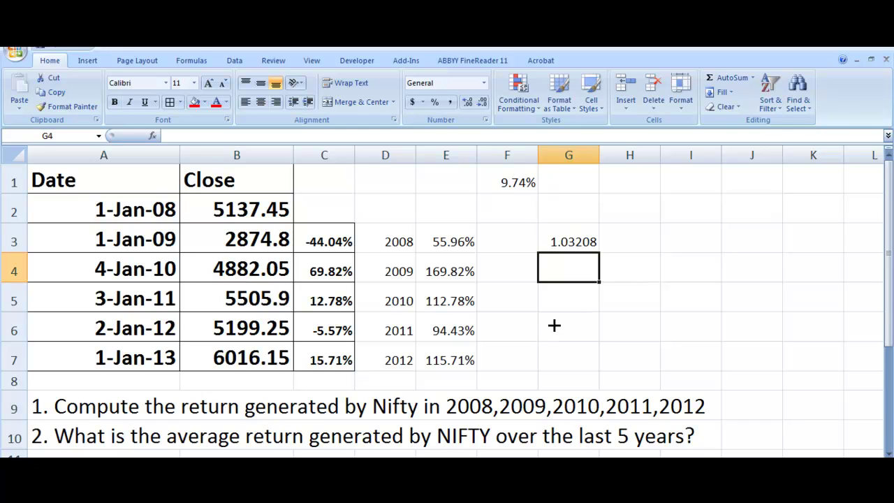
Step: Enter =GEOMEAN(E3:E7) in G4 using the range E3:E7
{"action": "type", "text": "="}
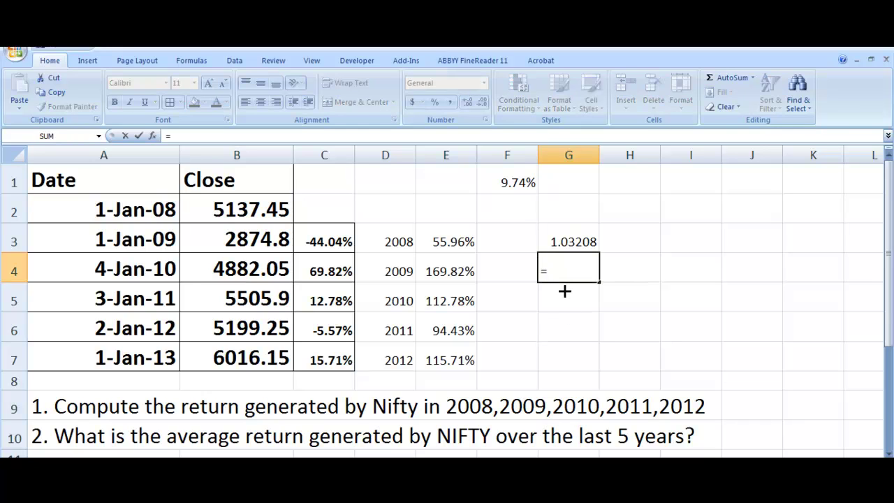
{"action": "type", "text": "geo"}
{"action": "key", "text": "Tab"}
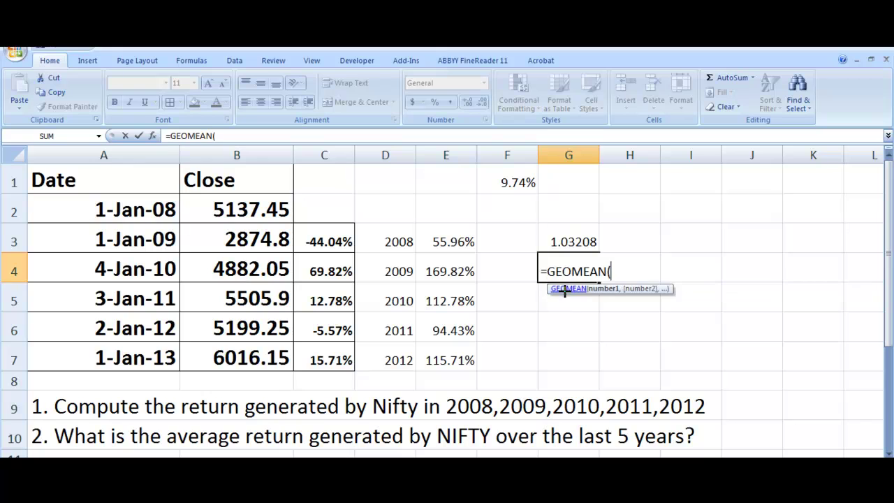
{"action": "left_click_drag", "start_coordinate": [450, 239], "coordinate": [435, 355]}
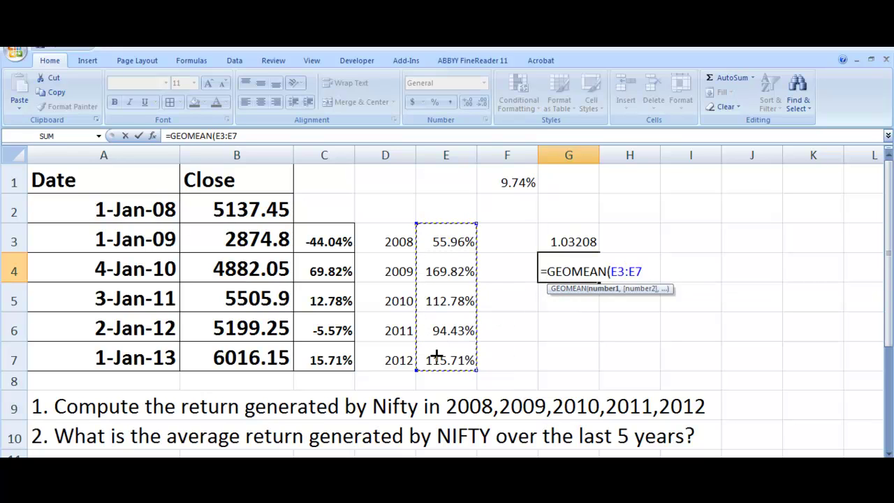
{"action": "type", "text": ")"}
{"action": "key", "text": "Return"}
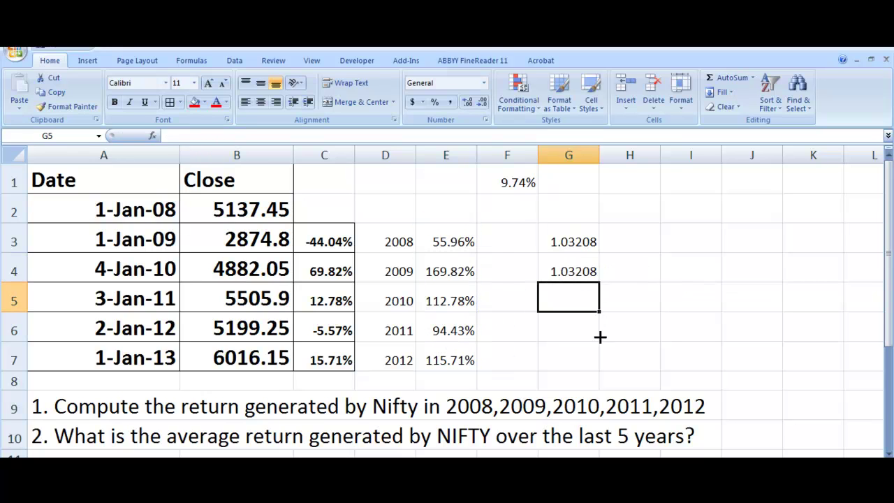
Step: Append -1 to G3's GEOMEAN formula and compare it with G4
{"action": "left_click", "coordinate": [569, 239]}
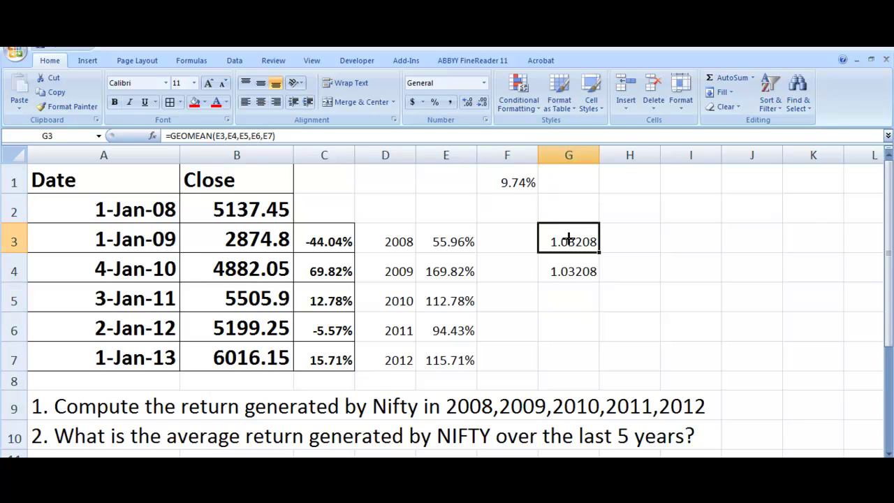
{"action": "left_click", "coordinate": [493, 135]}
{"action": "type", "text": "-"}
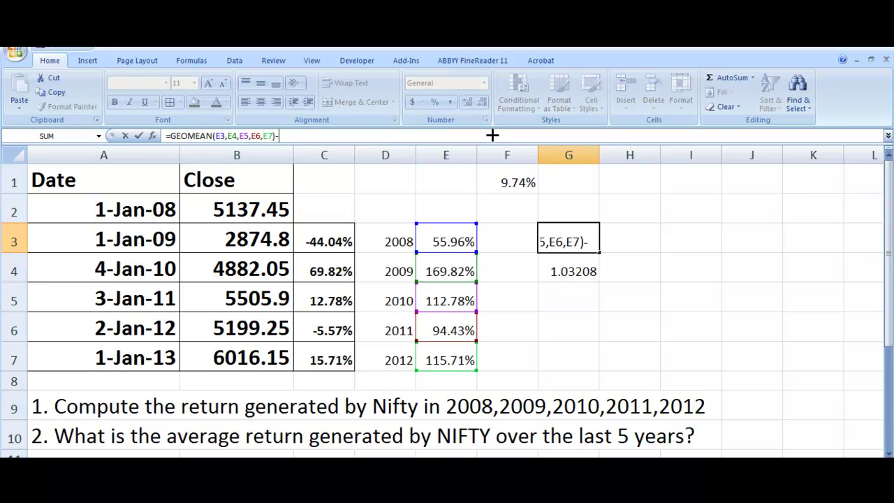
{"action": "type", "text": "1"}
{"action": "key", "text": "Return"}
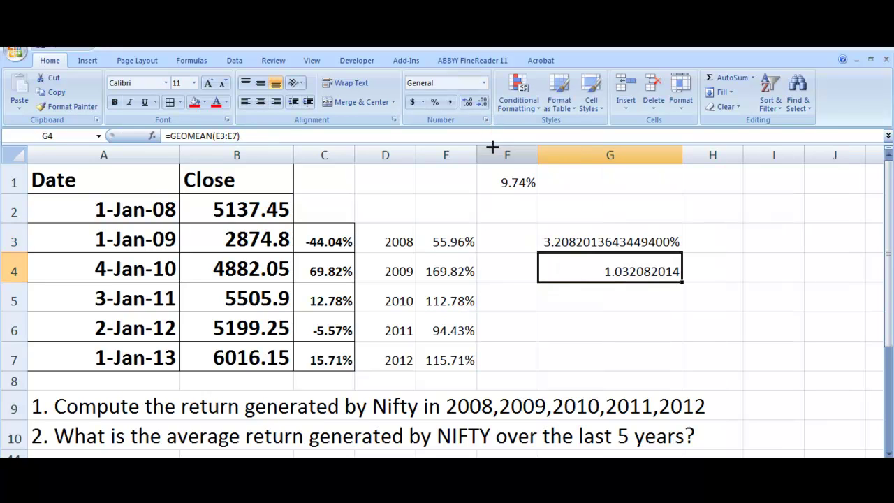
{"action": "left_click", "coordinate": [610, 246]}
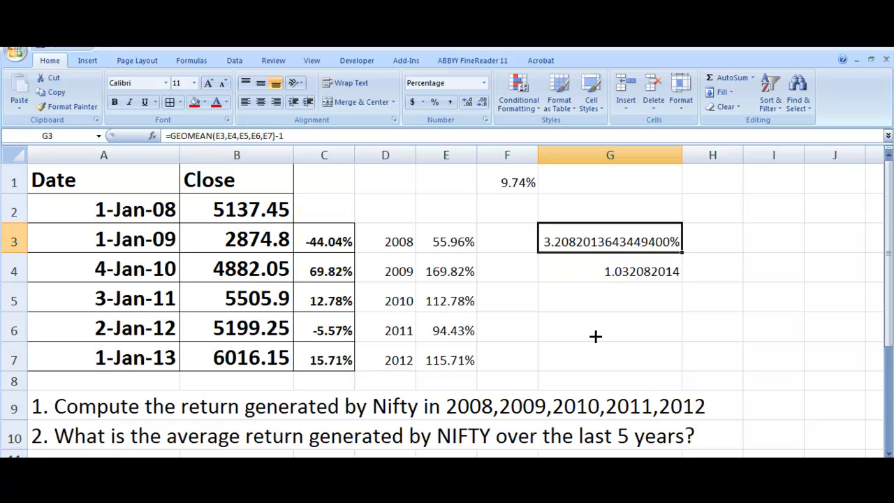
{"action": "left_click", "coordinate": [612, 271]}
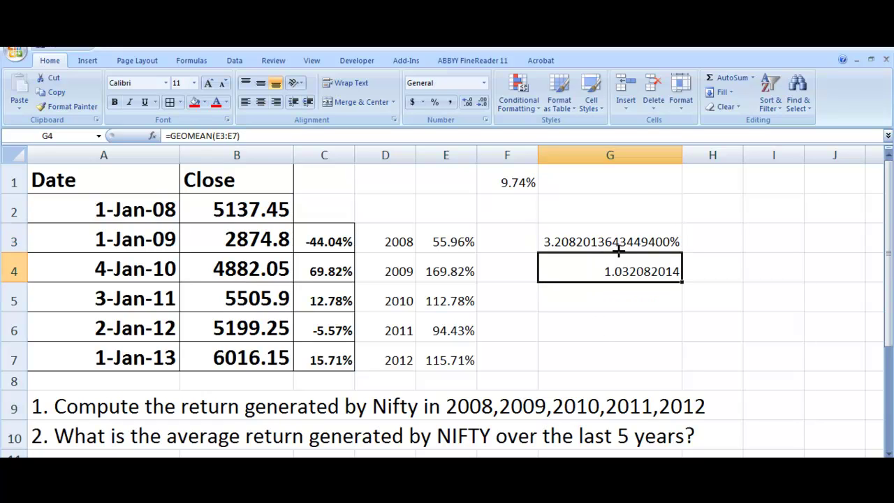
Step: Clear G3 and commit =GEOMEAN(E3:E7)-1 in G4
{"action": "left_click", "coordinate": [620, 242]}
{"action": "key", "text": "Delete"}
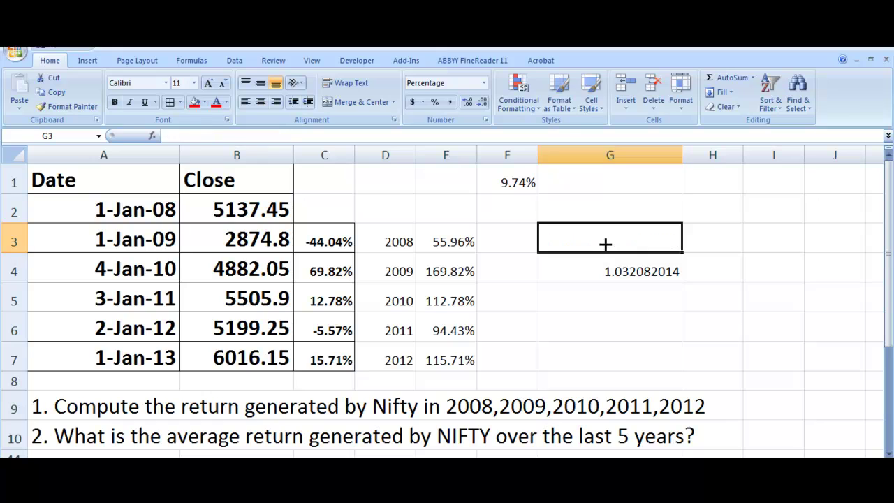
{"action": "left_click", "coordinate": [603, 266]}
{"action": "double_click", "coordinate": [604, 265]}
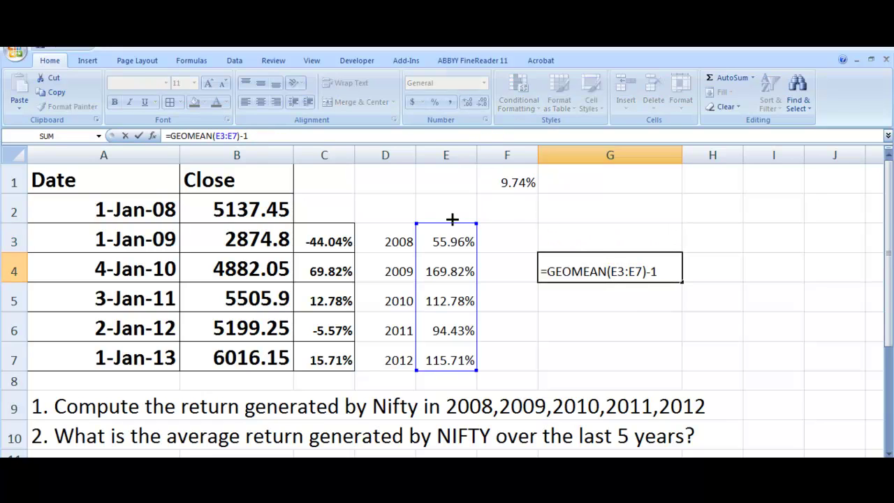
{"action": "key", "text": "Return"}
Step: Reduce G4's decimal places and copy E3's percentage formatting onto G4
{"action": "left_click", "coordinate": [610, 276]}
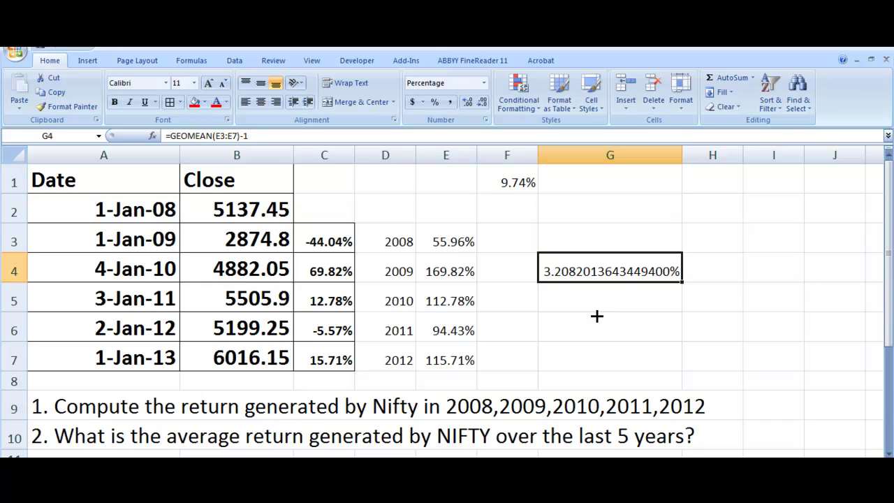
{"action": "left_click", "coordinate": [481, 102]}
{"action": "left_click", "coordinate": [481, 102]}
{"action": "left_click", "coordinate": [480, 102]}
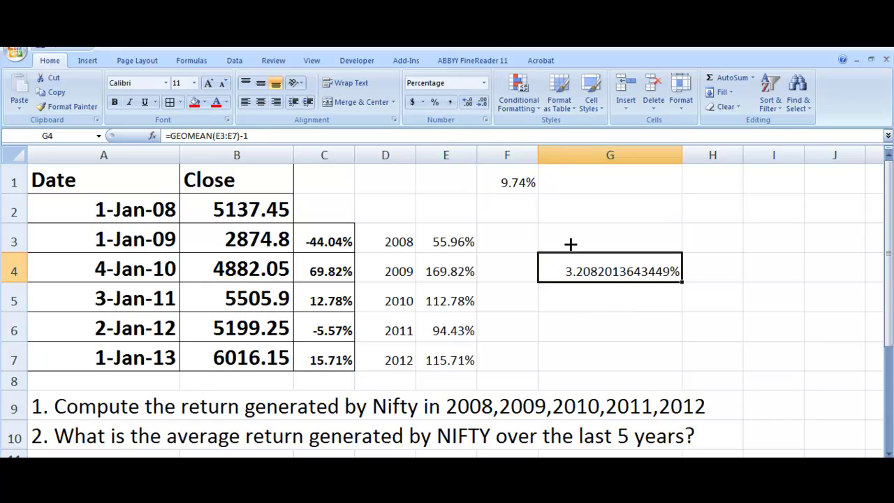
{"action": "left_click", "coordinate": [451, 237]}
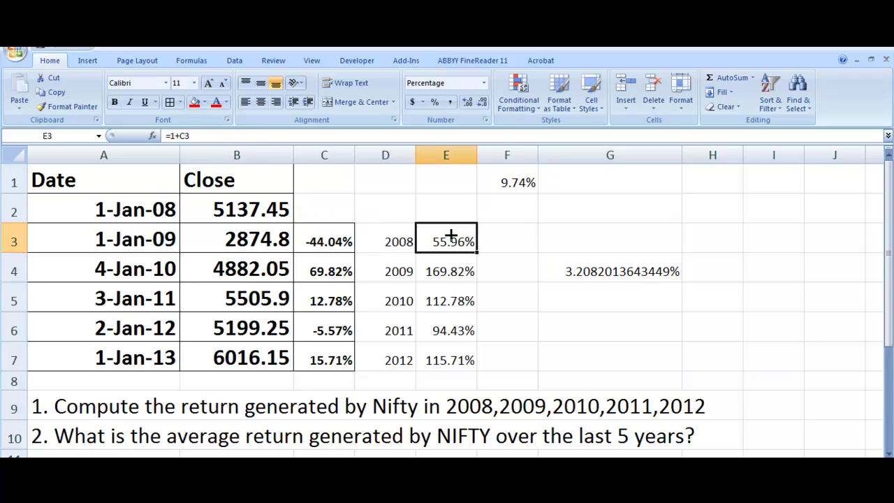
{"action": "left_click", "coordinate": [58, 105]}
{"action": "left_click", "coordinate": [662, 272]}
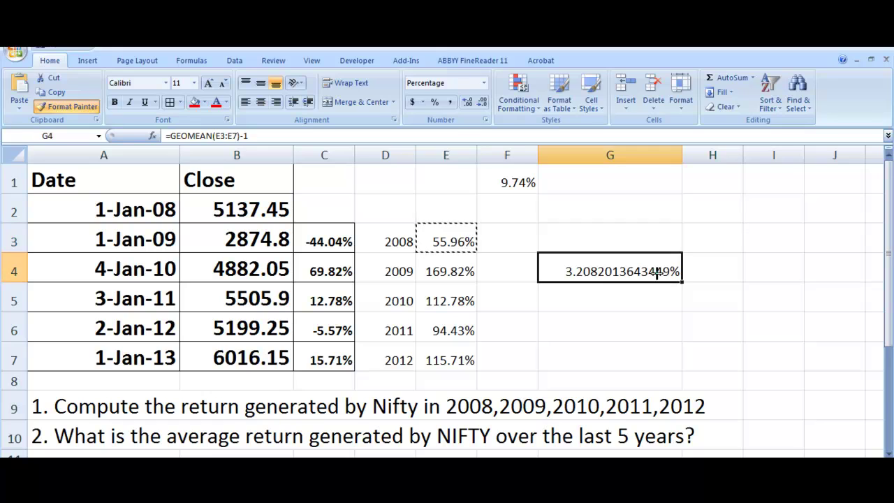
Step: Add one decimal place so G4 shows 3.208%
{"action": "left_click", "coordinate": [639, 333]}
{"action": "left_click", "coordinate": [647, 274]}
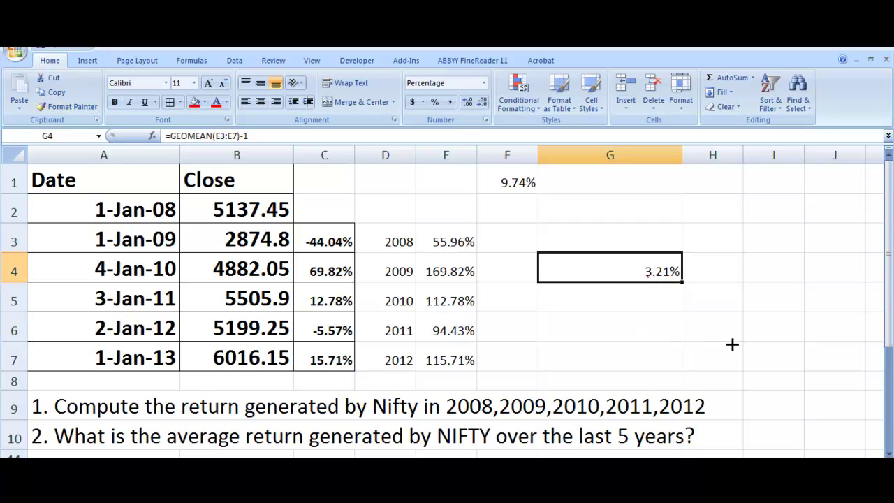
{"action": "left_click", "coordinate": [466, 102]}
{"action": "left_click", "coordinate": [647, 346]}
{"action": "left_click", "coordinate": [639, 272]}
{"action": "left_click", "coordinate": [755, 308]}
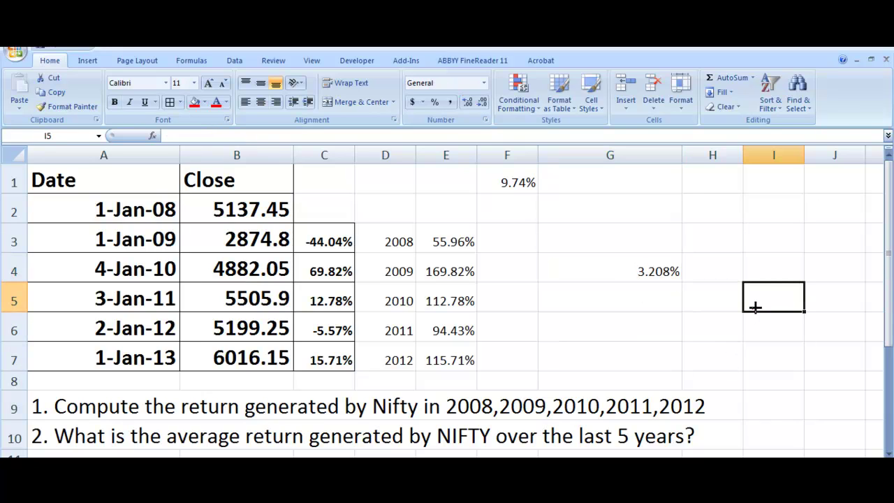
Step: Compare G4's geometric mean with F1's =AVERAGE(C3:C7) of 9.74%
{"action": "left_click", "coordinate": [654, 271]}
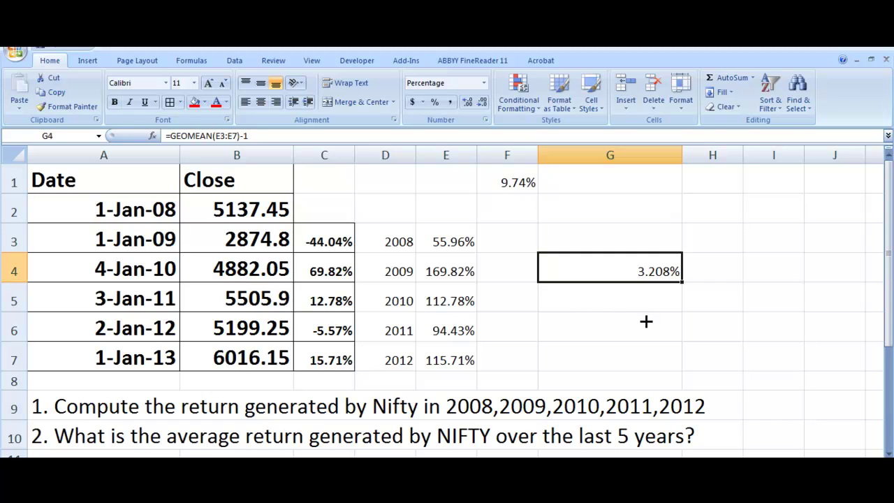
{"action": "left_click", "coordinate": [514, 185]}
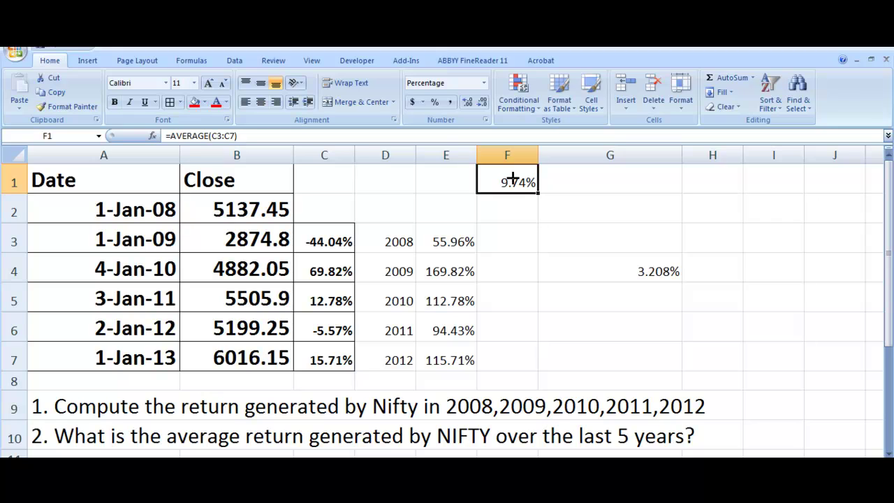
{"action": "left_click", "coordinate": [637, 263]}
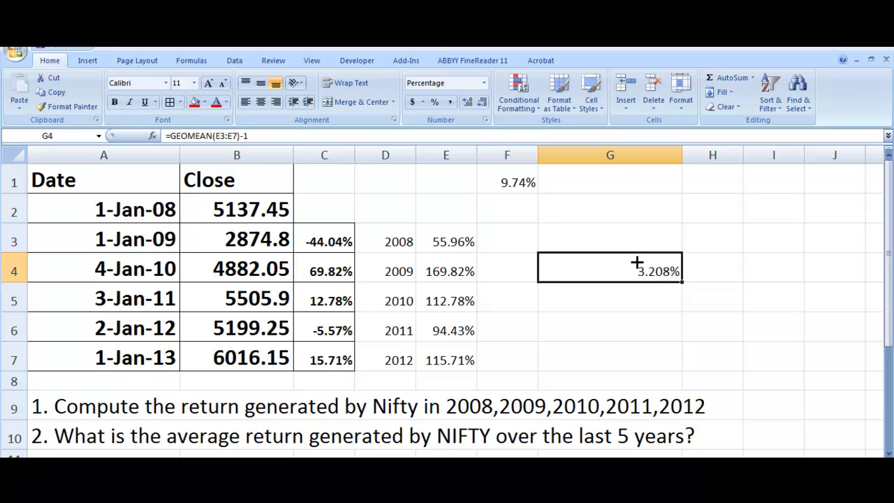